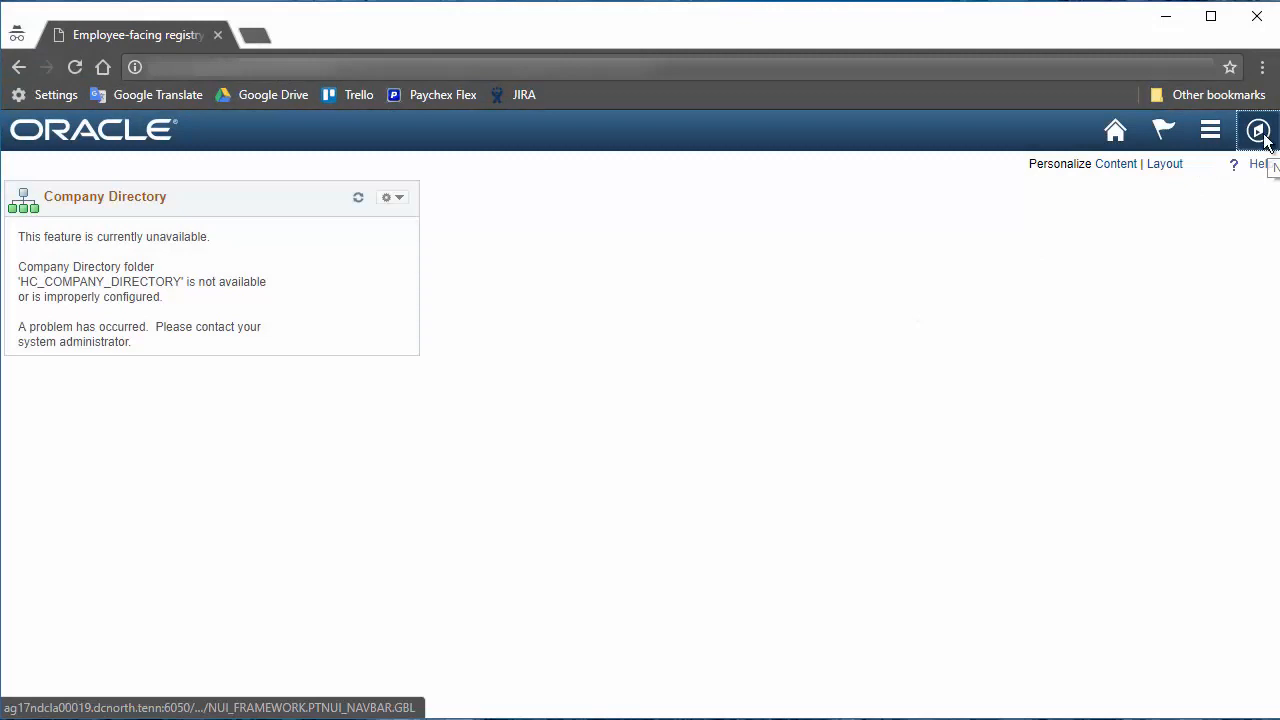
Open Policy Acknowledgements under Self Service in the Navigator and start a new Policy Acknowledgements eForm.
{"action": "left_click", "coordinate": [1262, 135]}
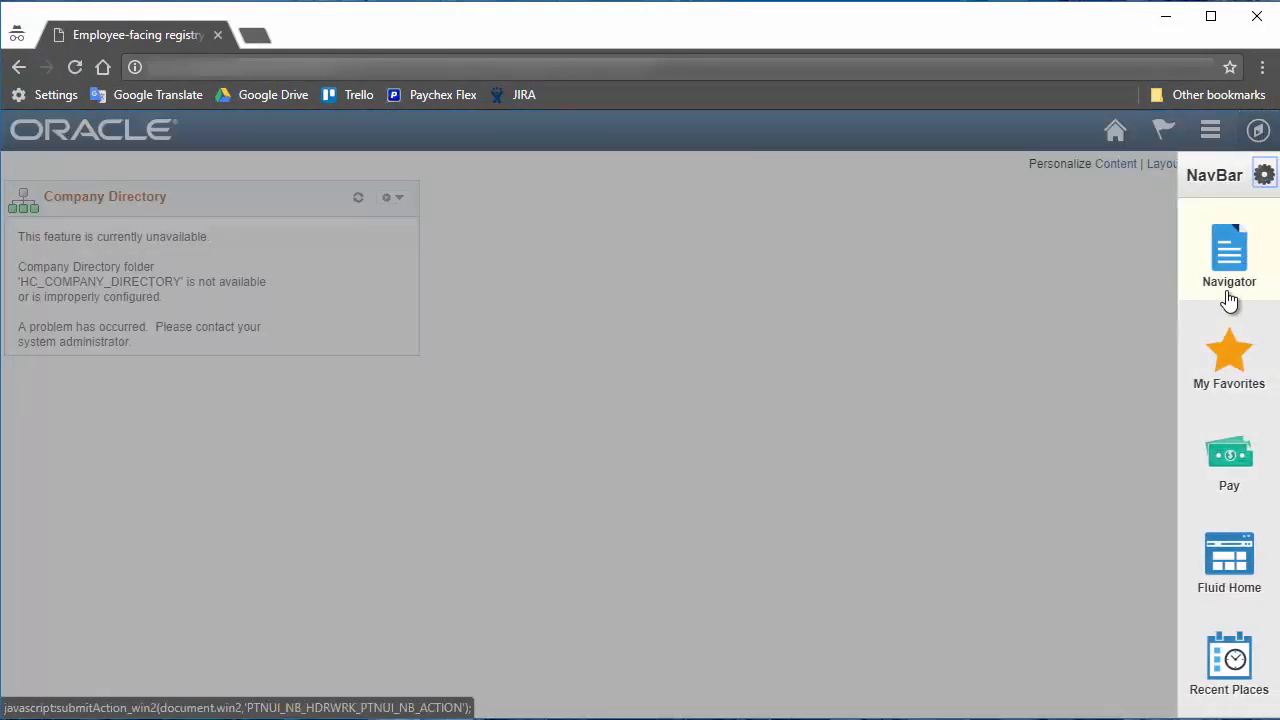
{"action": "left_click", "coordinate": [1229, 300]}
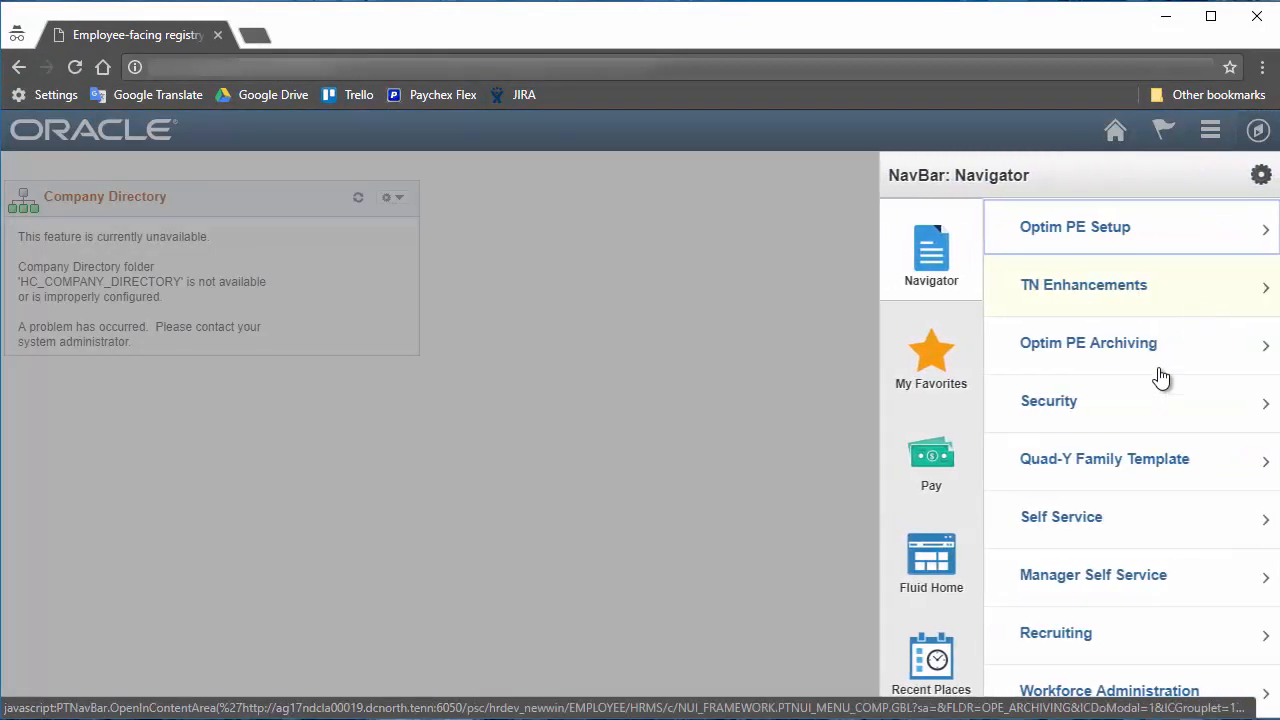
{"action": "left_click", "coordinate": [1045, 533]}
{"action": "scroll", "coordinate": [1047, 540], "scroll_direction": "down", "scroll_amount": 3}
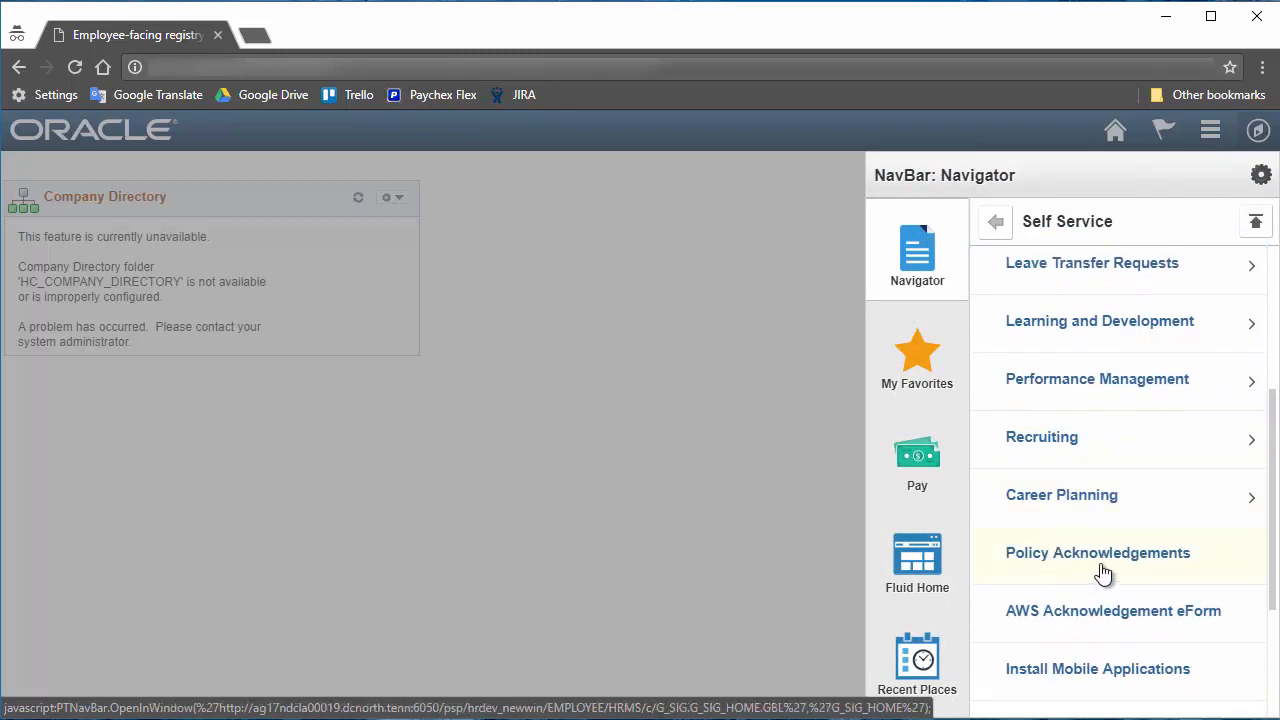
{"action": "left_click", "coordinate": [1101, 570]}
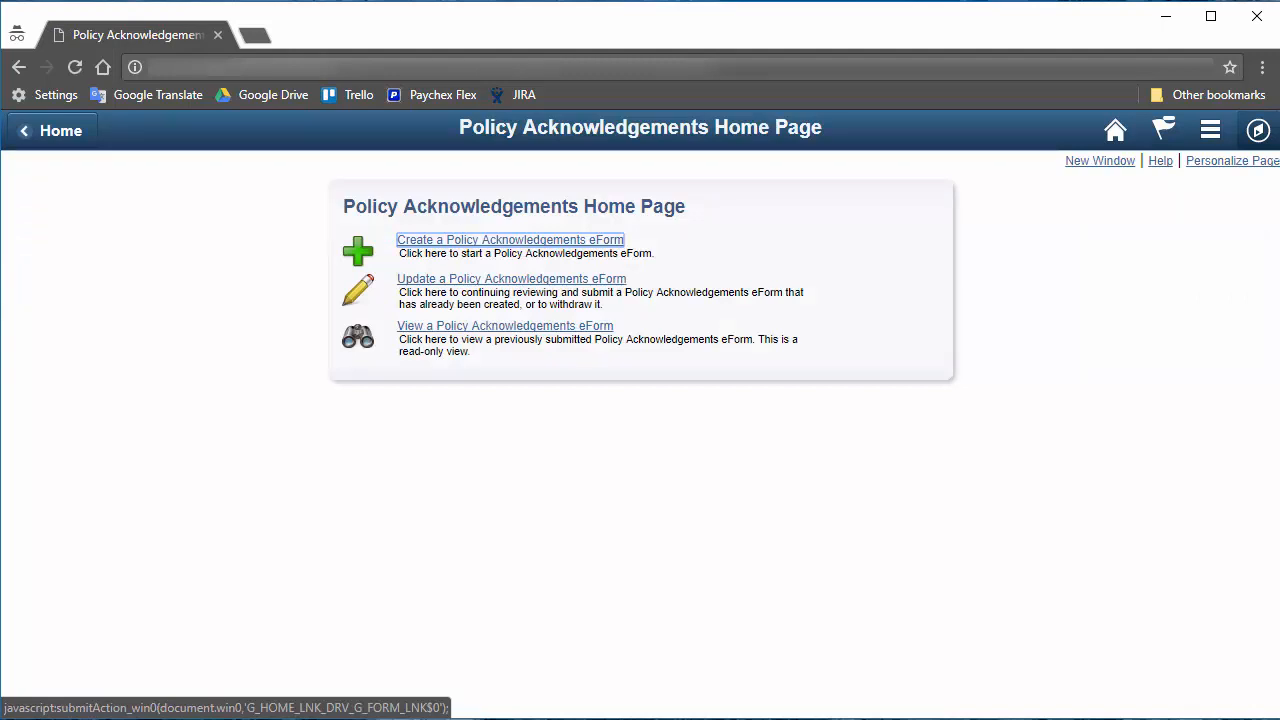
{"action": "left_click", "coordinate": [512, 248]}
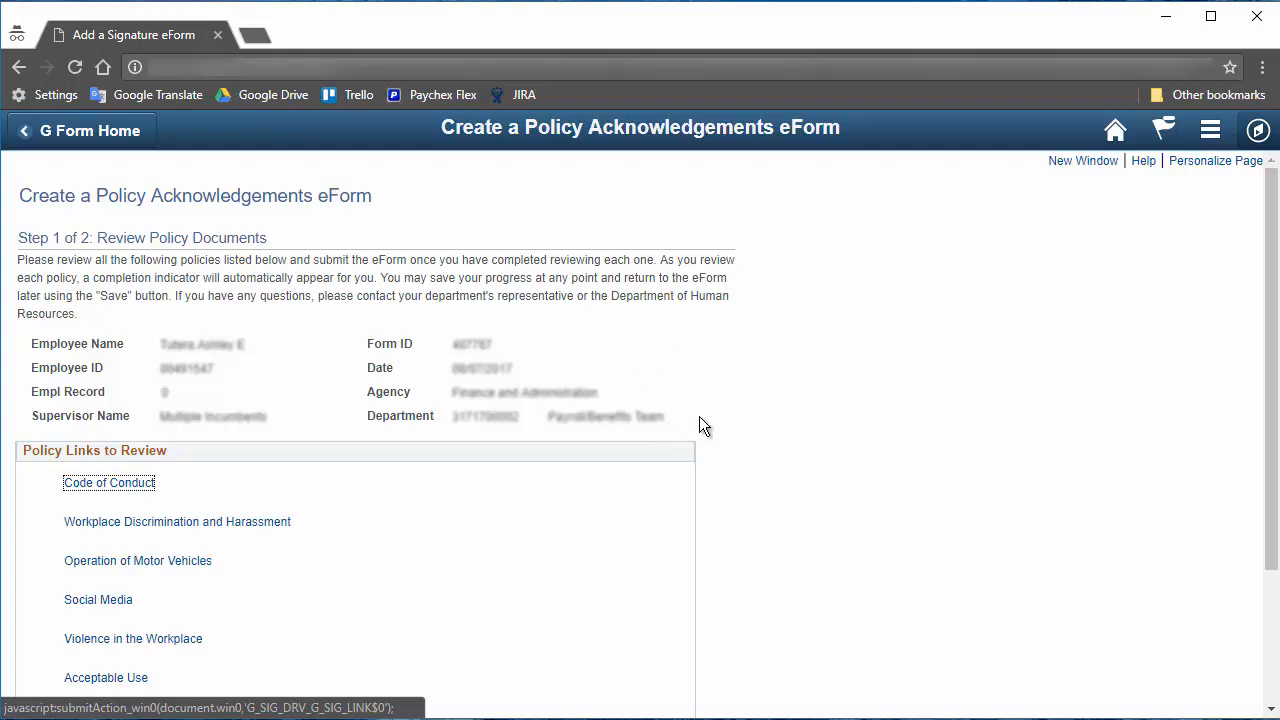
Try to submit the eForm before reviewing any of the listed policies.
{"action": "scroll", "coordinate": [699, 426], "scroll_direction": "down", "scroll_amount": 1}
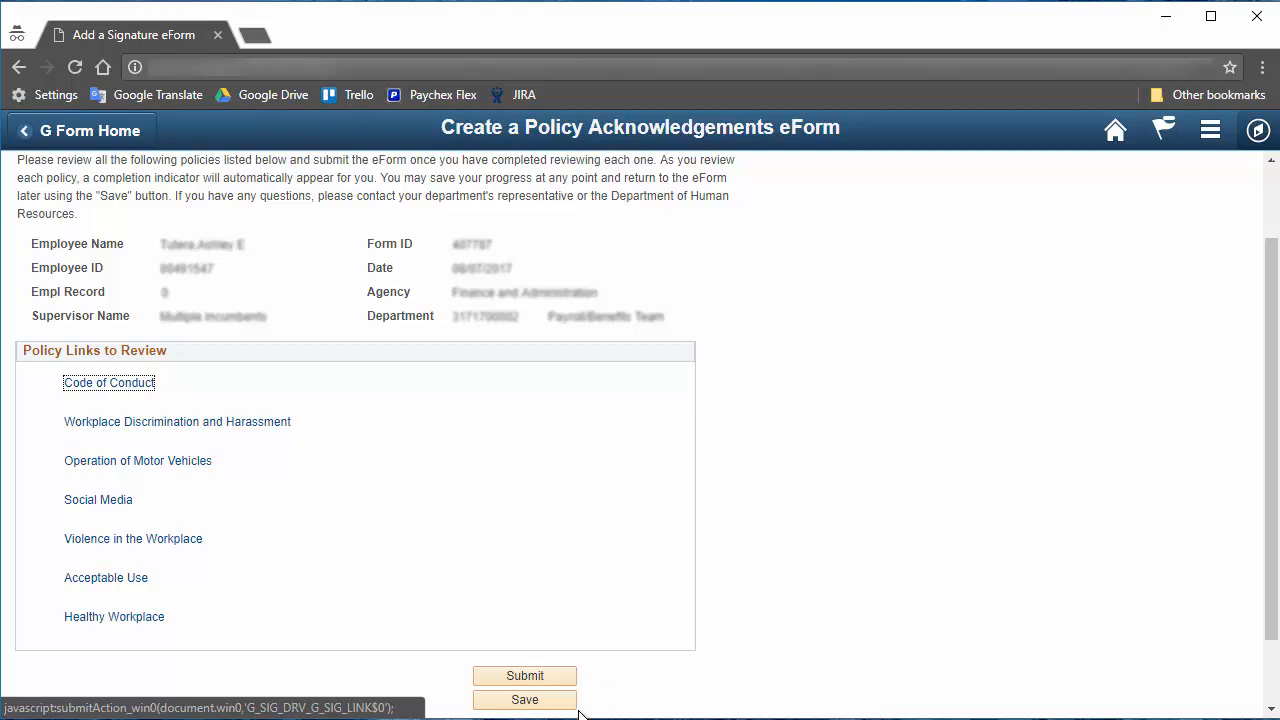
{"action": "left_click", "coordinate": [538, 678]}
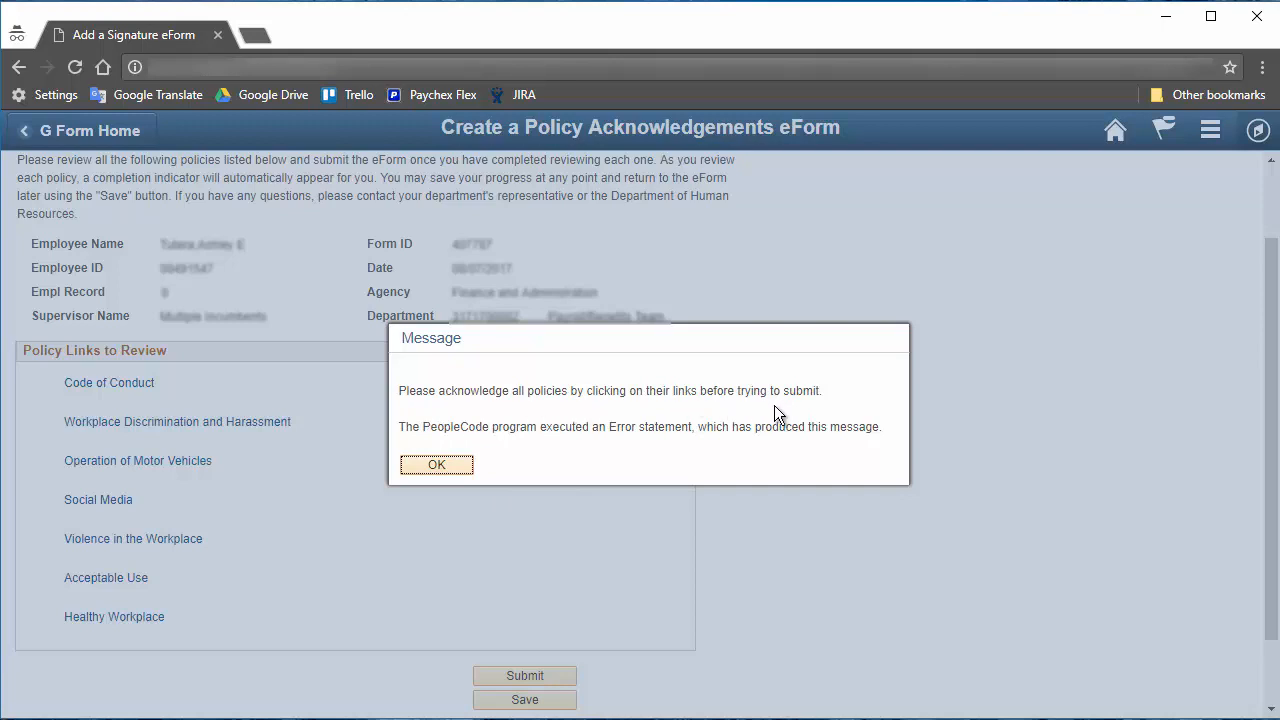
{"action": "left_click", "coordinate": [462, 468]}
Review the Code of Conduct policy through its last page and try to submit the eForm with only that policy reviewed.
{"action": "left_click", "coordinate": [110, 383]}
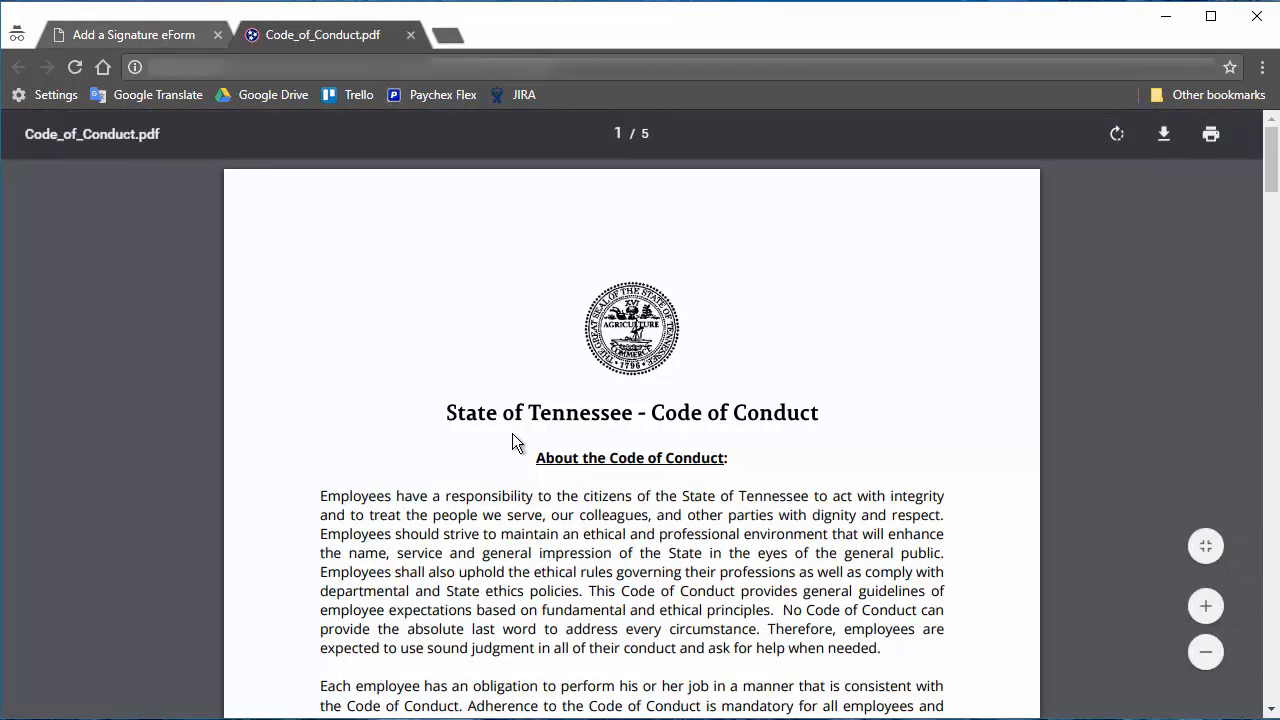
{"action": "scroll", "coordinate": [743, 415], "scroll_direction": "down", "scroll_amount": 20}
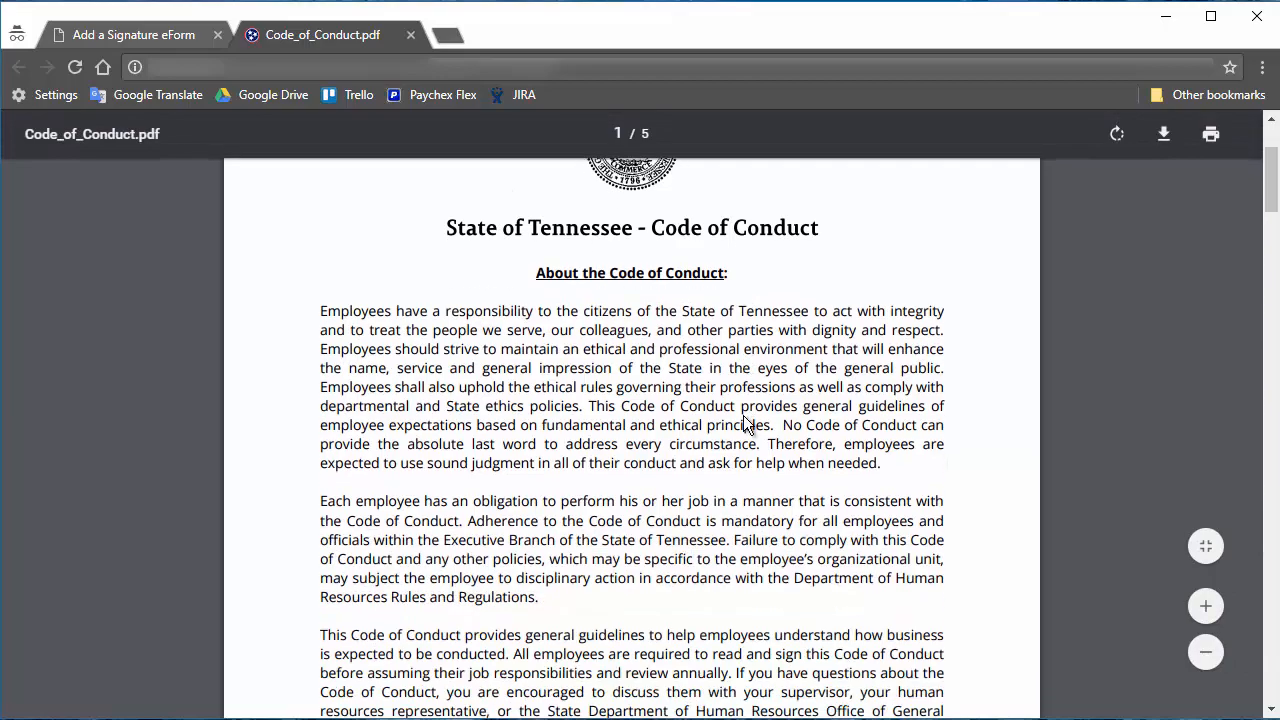
{"action": "scroll", "coordinate": [745, 416], "scroll_direction": "down", "scroll_amount": 20}
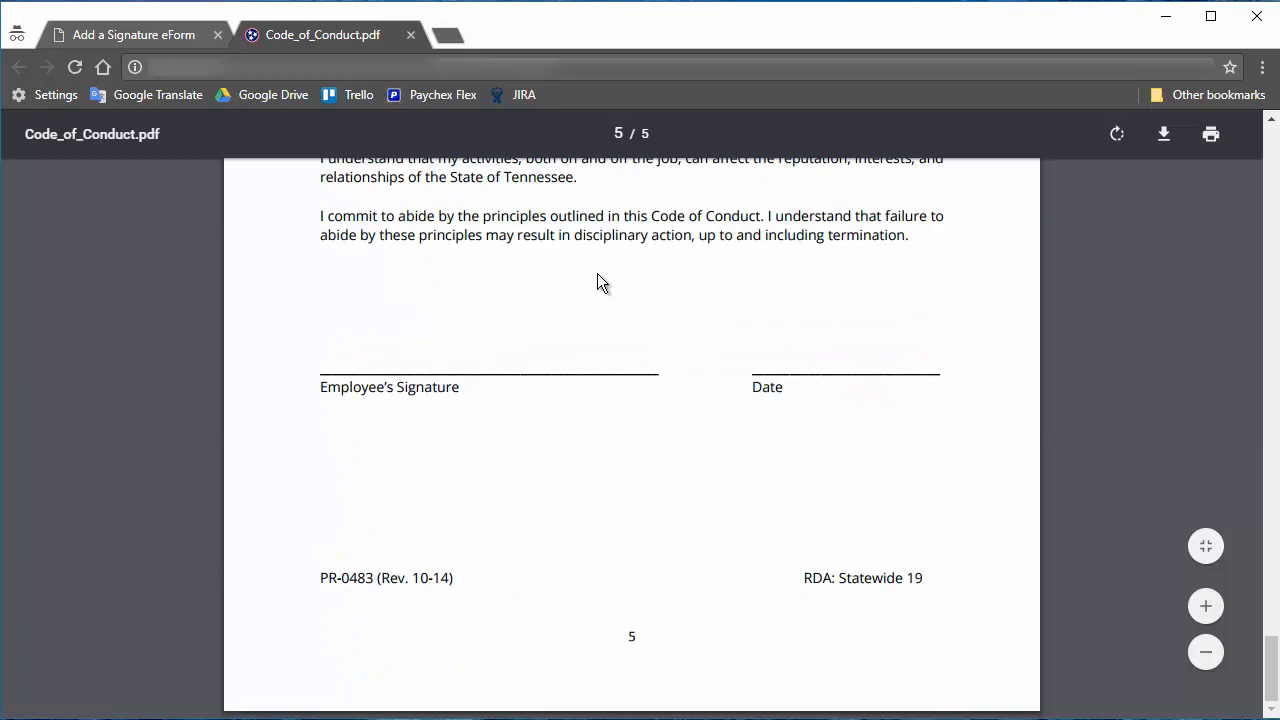
{"action": "left_click", "coordinate": [410, 34]}
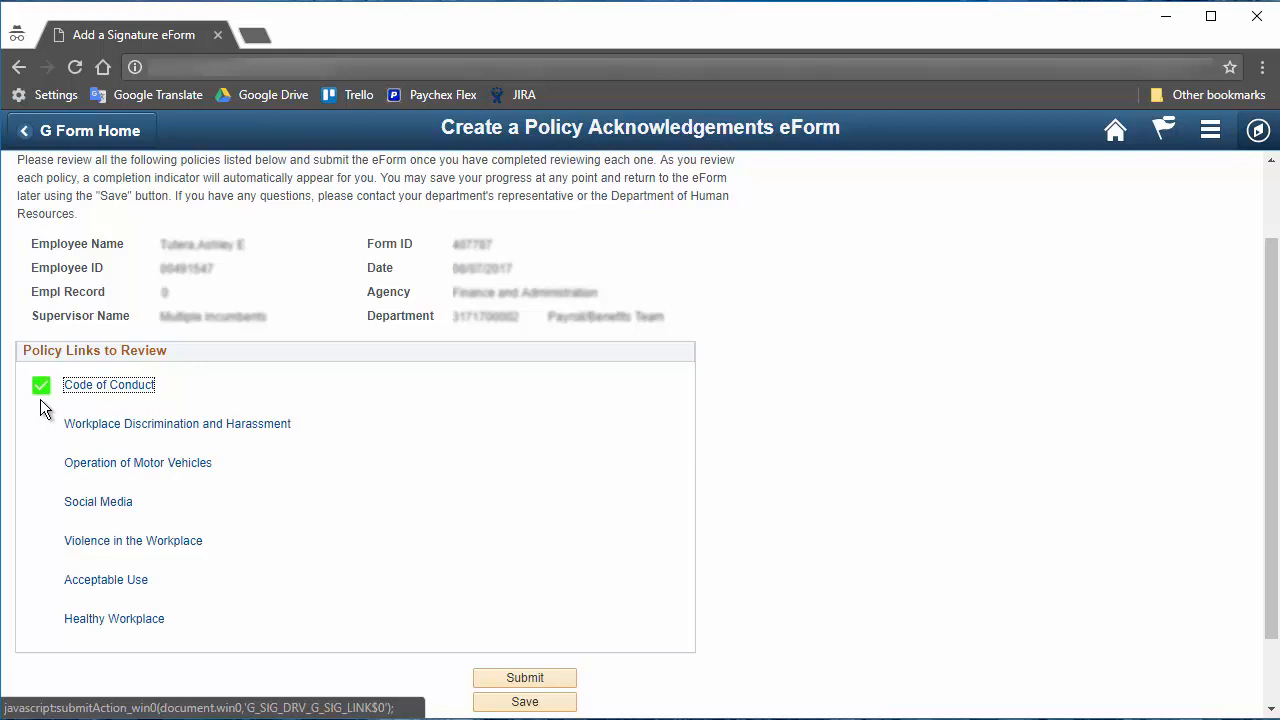
{"action": "left_click", "coordinate": [491, 677]}
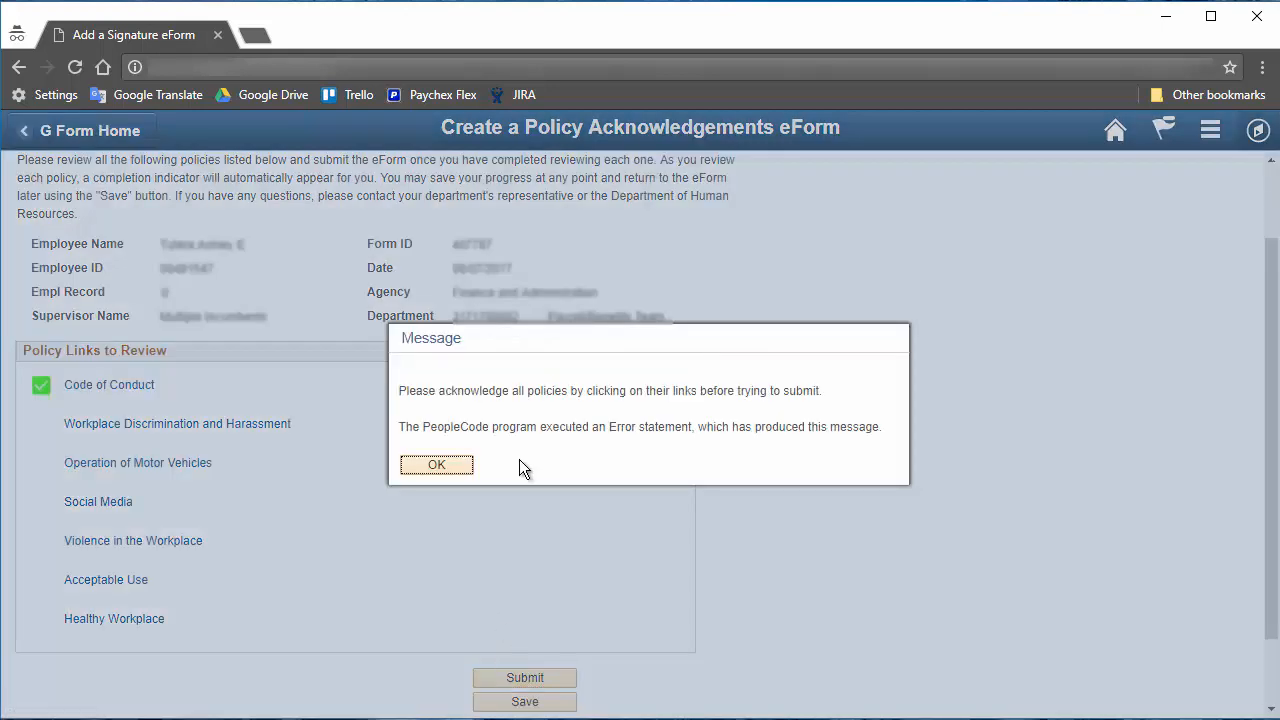
{"action": "left_click", "coordinate": [443, 463]}
Open and close the Workplace Discrimination and Harassment, Operation of Motor Vehicles, and Social Media policies.
{"action": "left_click", "coordinate": [222, 428]}
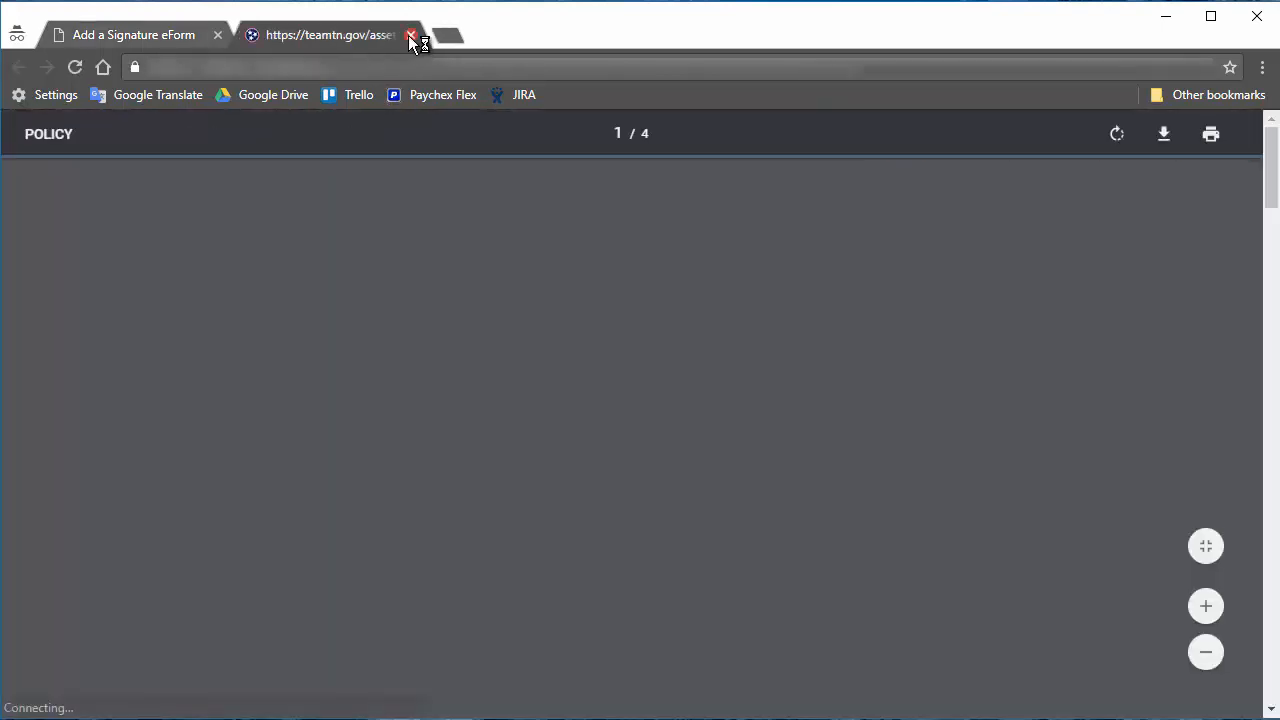
{"action": "left_click", "coordinate": [380, 34]}
{"action": "left_click", "coordinate": [162, 465]}
{"action": "left_click", "coordinate": [380, 34]}
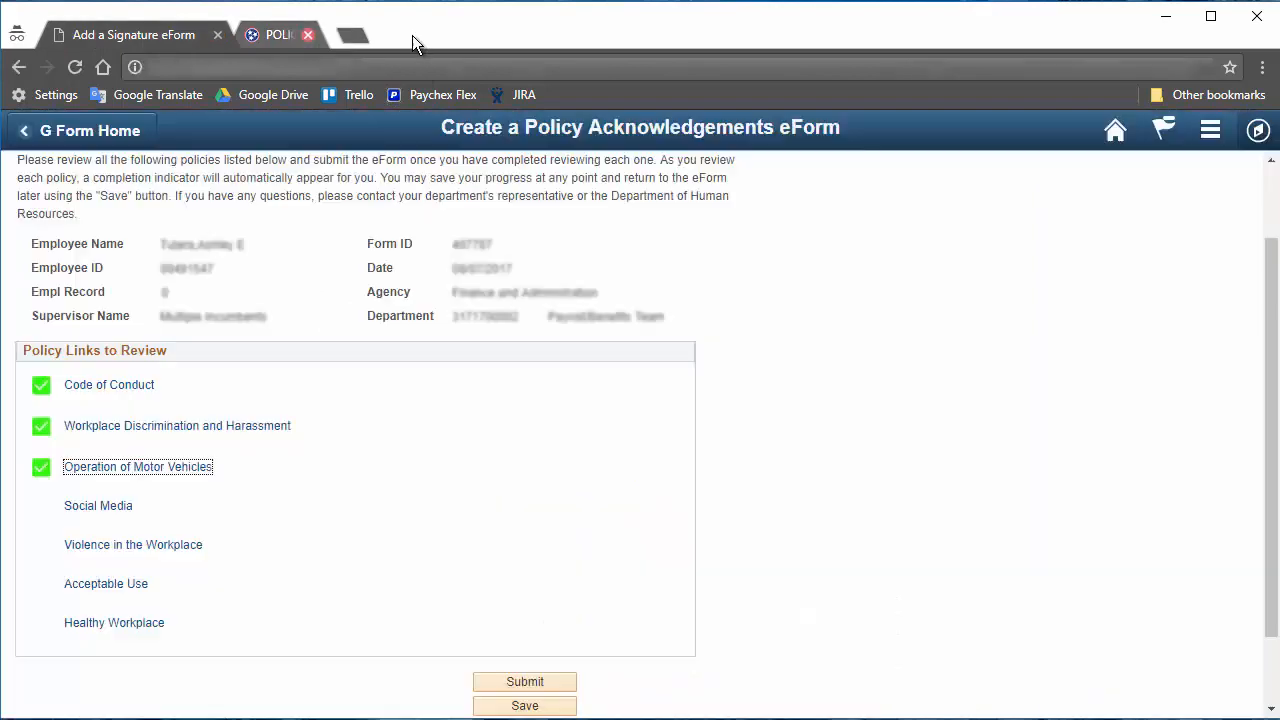
{"action": "left_click", "coordinate": [108, 507]}
{"action": "left_click", "coordinate": [410, 35]}
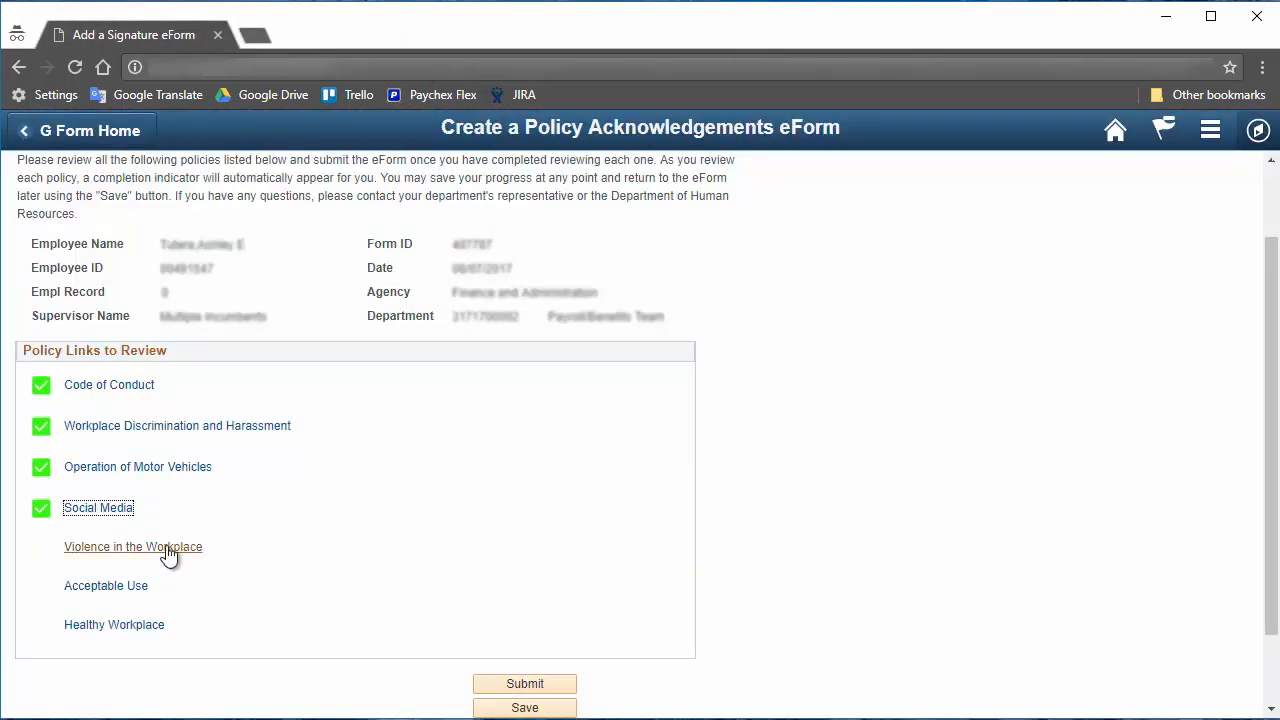
Open and close the Violence in the Workplace, Acceptable Use, and Healthy Workplace policies.
{"action": "left_click", "coordinate": [166, 550]}
{"action": "left_click", "coordinate": [410, 35]}
{"action": "left_click", "coordinate": [134, 594]}
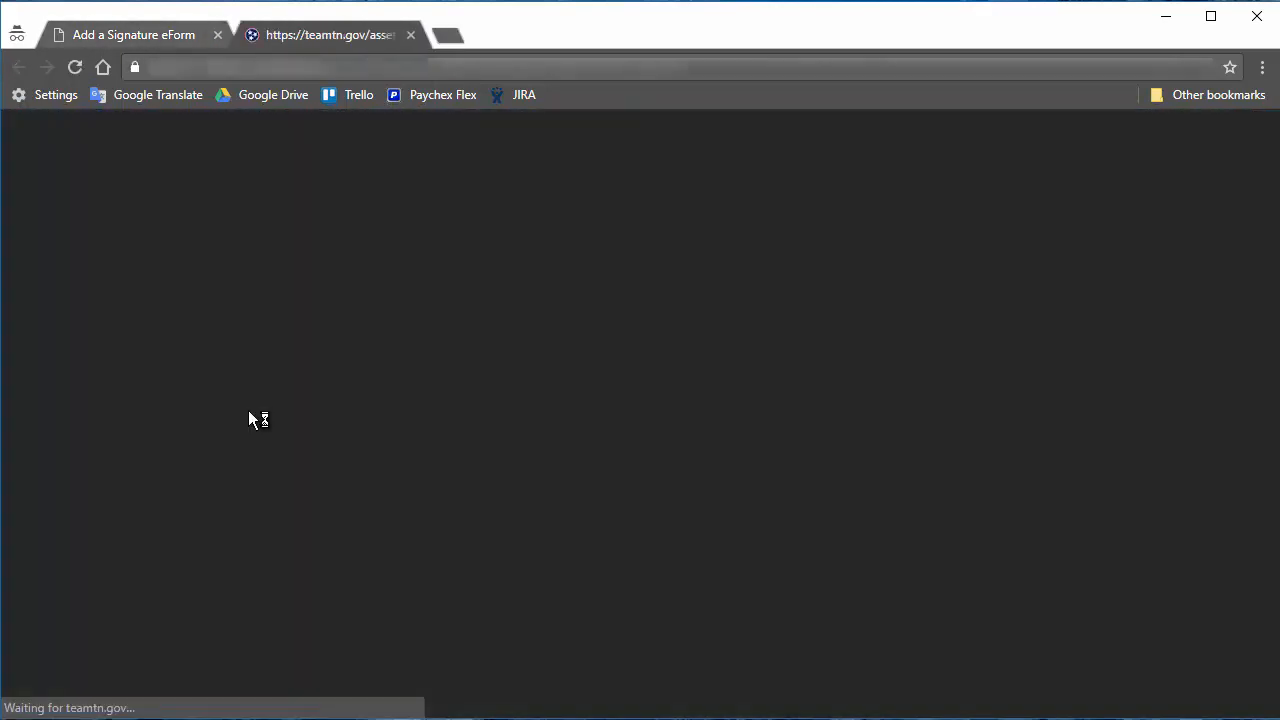
{"action": "left_click", "coordinate": [410, 36]}
{"action": "left_click", "coordinate": [120, 632]}
{"action": "left_click", "coordinate": [410, 35]}
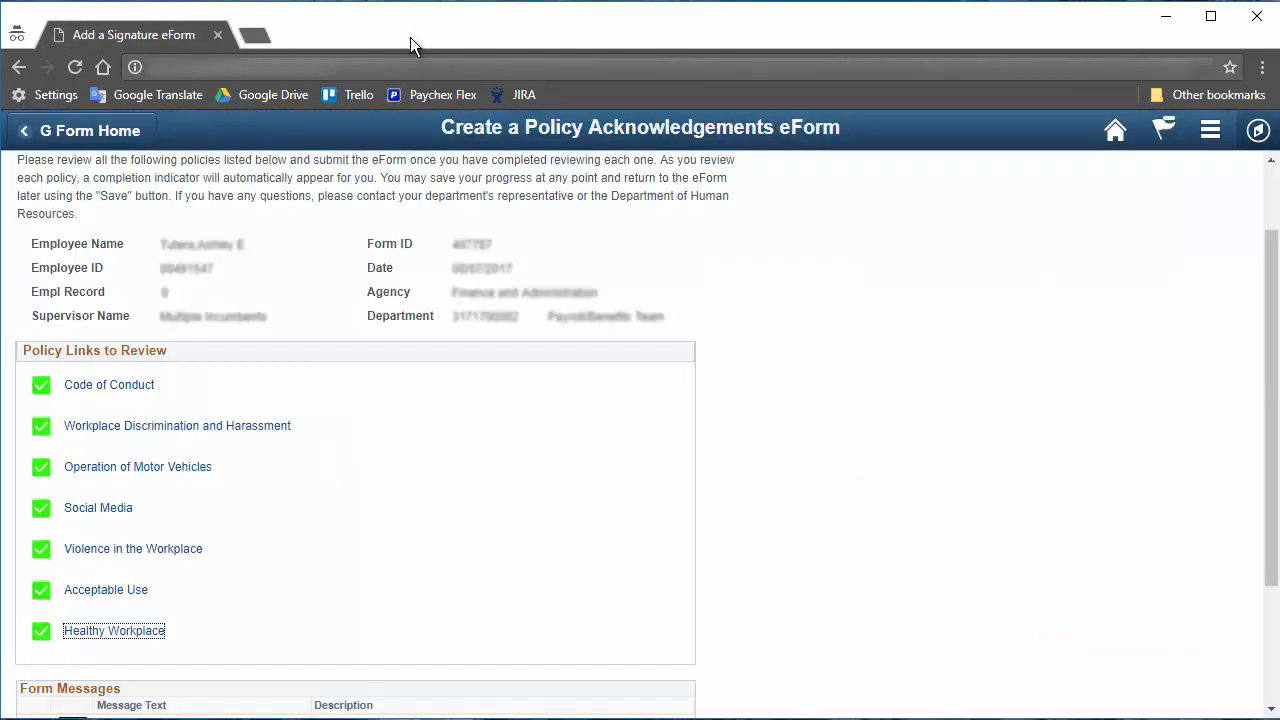
Try to submit the eForm without acknowledging the Policy Acknowledgement Message.
{"action": "scroll", "coordinate": [357, 470], "scroll_direction": "down", "scroll_amount": 2}
{"action": "scroll", "coordinate": [357, 478], "scroll_direction": "down", "scroll_amount": 1}
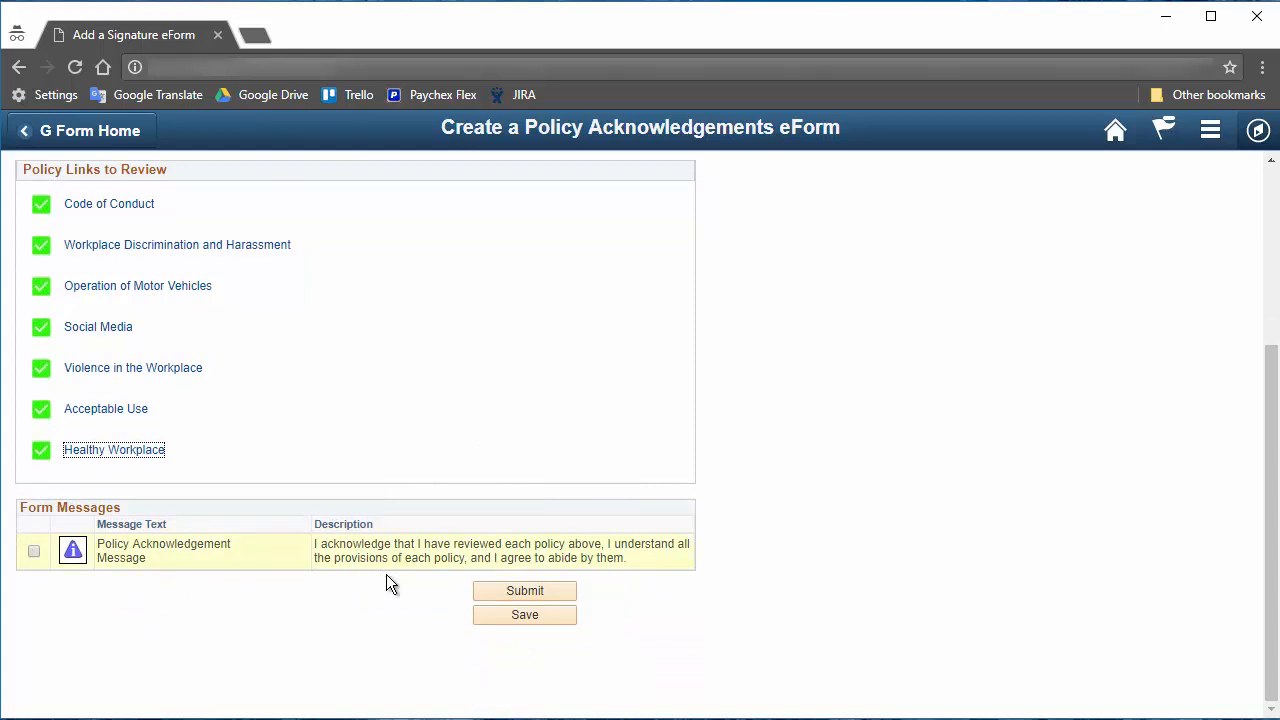
{"action": "left_click", "coordinate": [493, 594]}
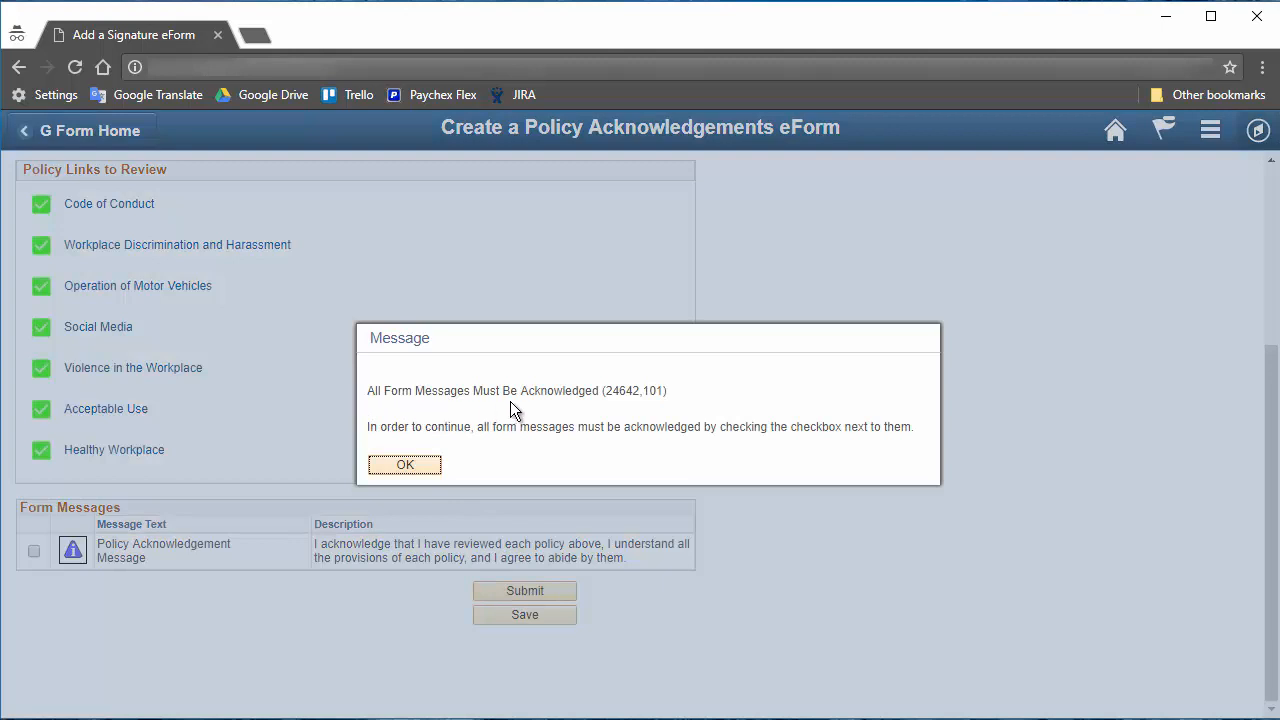
{"action": "left_click", "coordinate": [394, 464]}
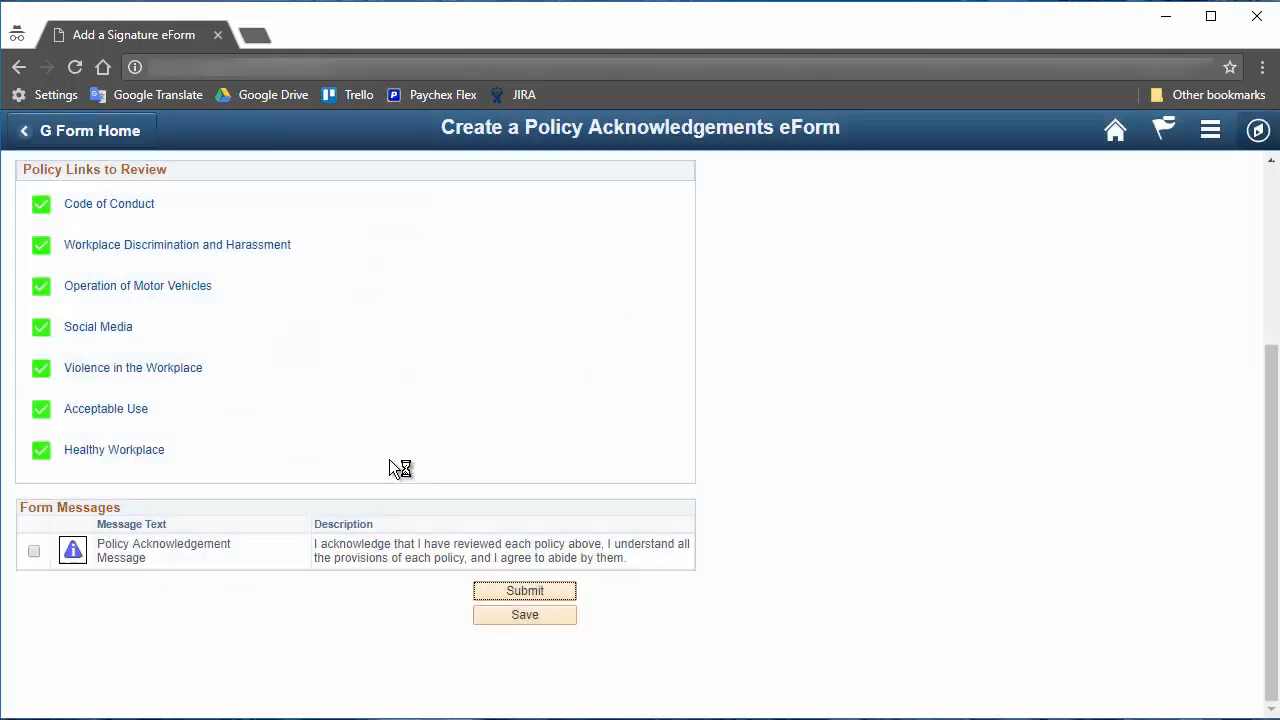
Acknowledge the Policy Acknowledgement Message and submit the eForm, accepting the submission confirmation.
{"action": "left_click", "coordinate": [34, 553]}
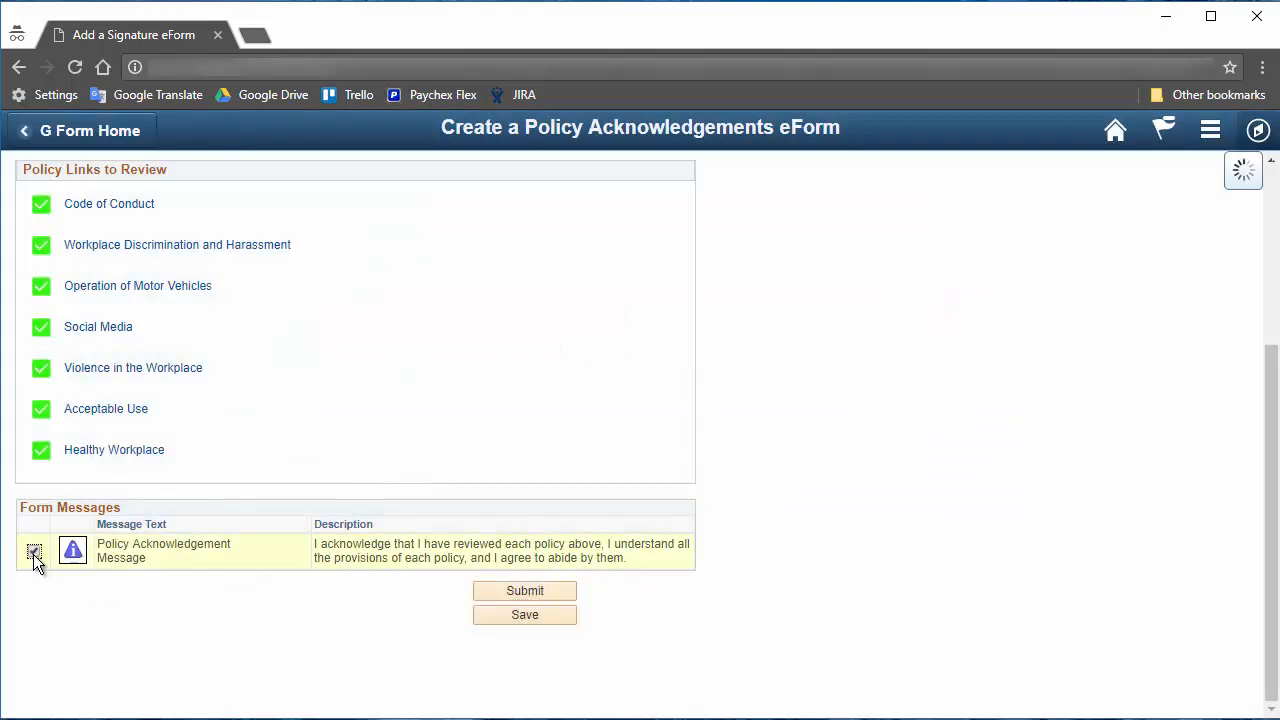
{"action": "left_click", "coordinate": [559, 601]}
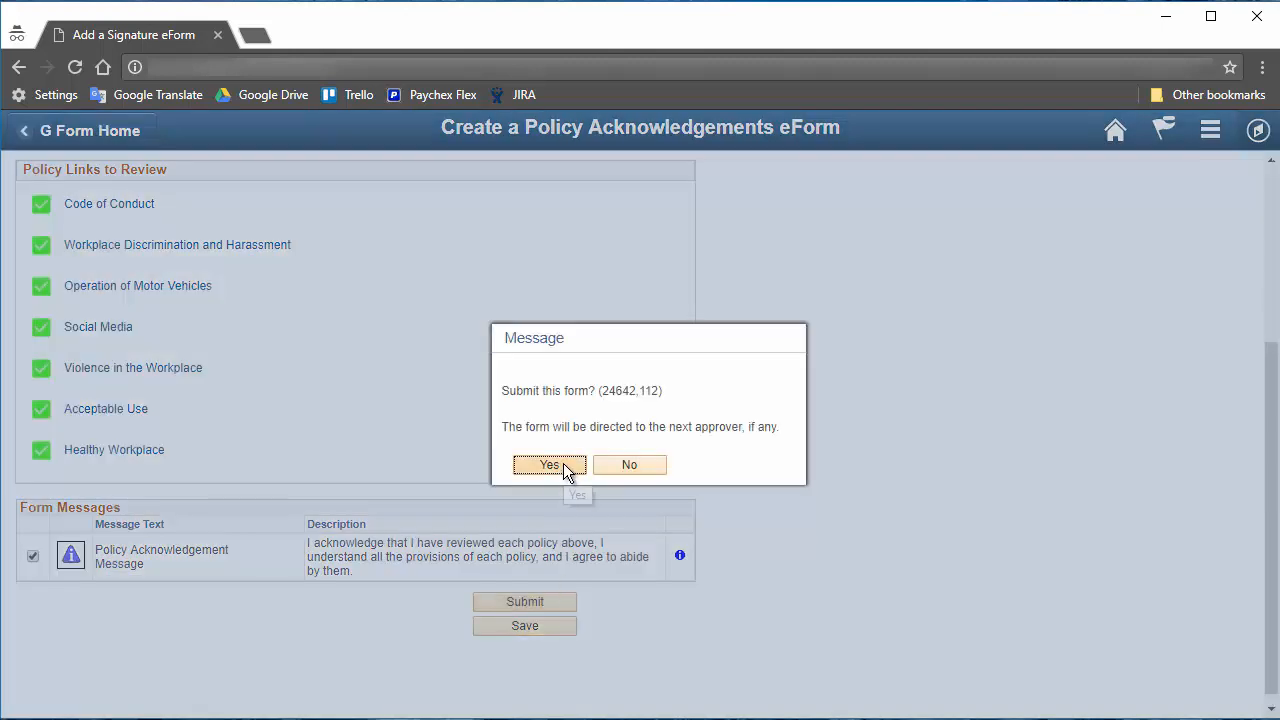
{"action": "left_click", "coordinate": [564, 468]}
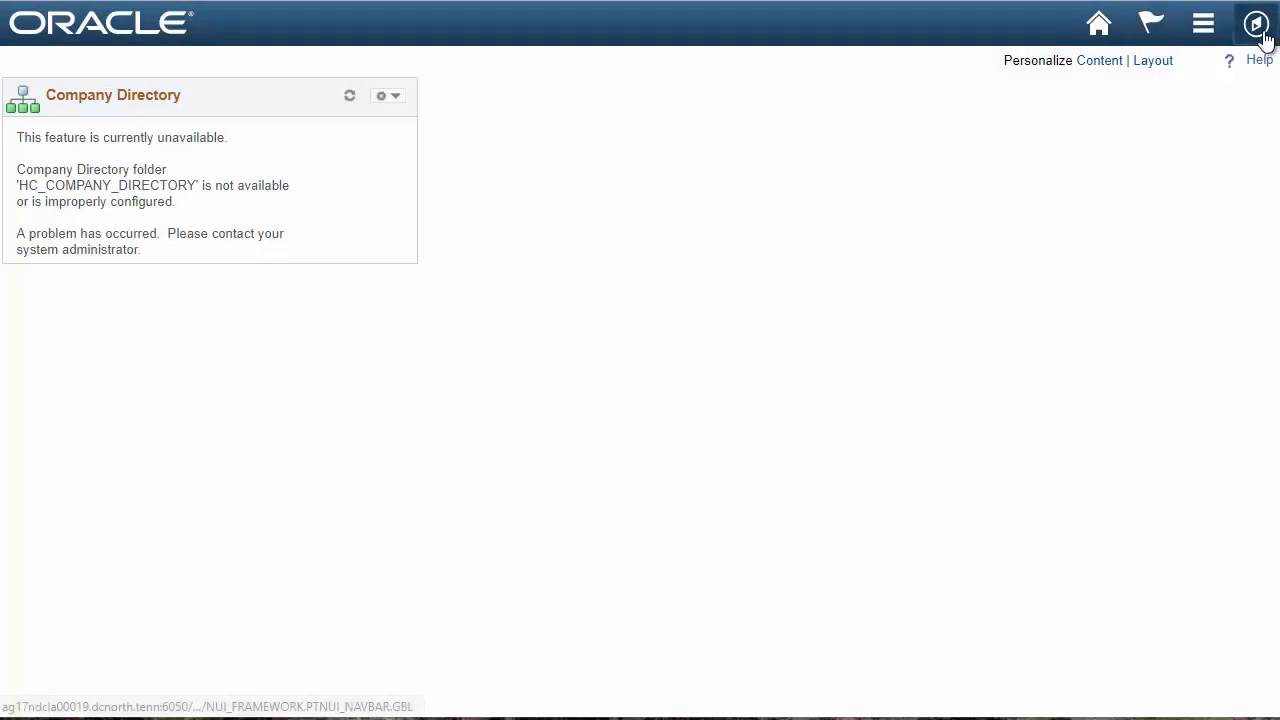
Open the Acknowledgement Setup - All page from SIG Setup, under TN eForm Setup in Manage GT eForms.
{"action": "left_click", "coordinate": [1262, 36]}
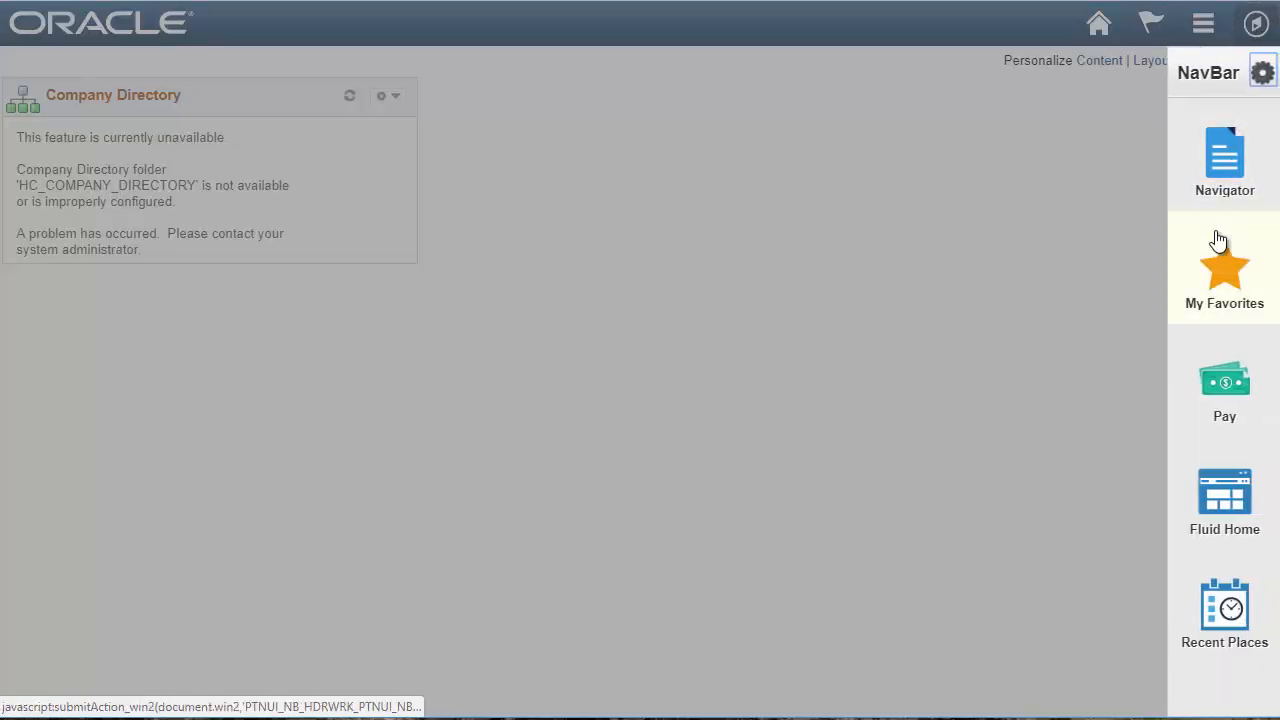
{"action": "left_click", "coordinate": [1204, 195]}
{"action": "scroll", "coordinate": [1157, 351], "scroll_direction": "down", "scroll_amount": 10}
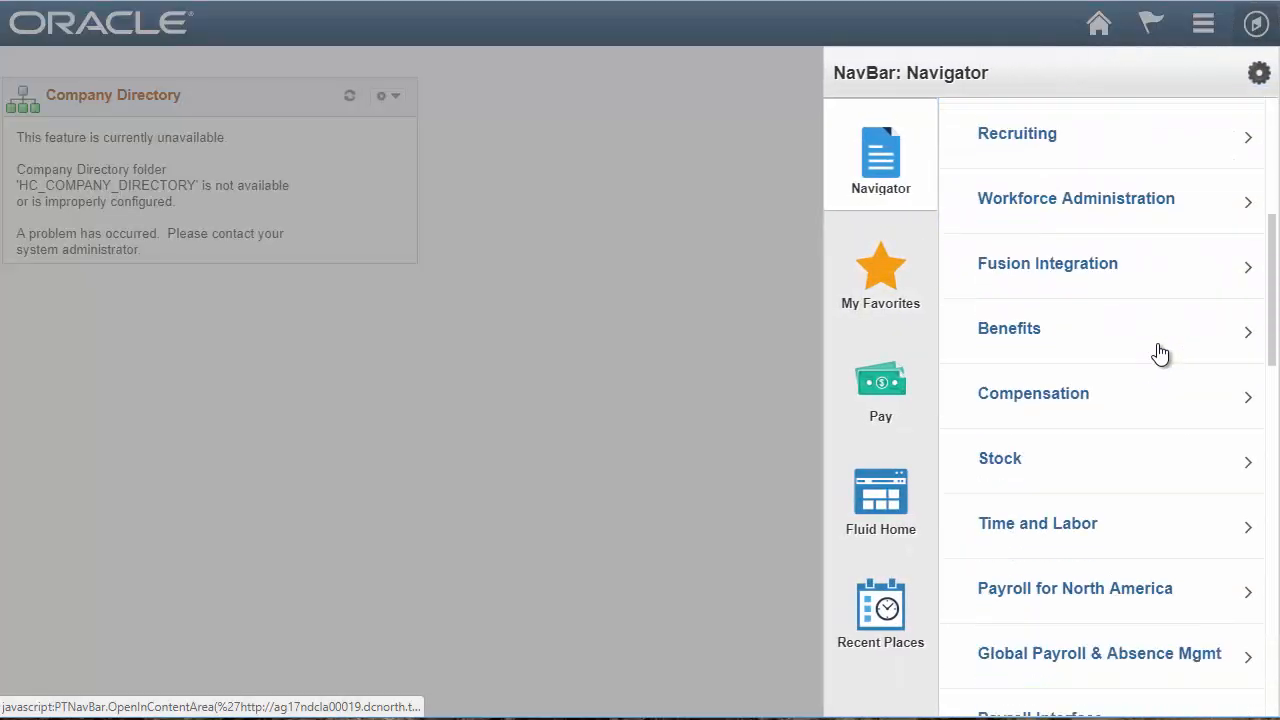
{"action": "scroll", "coordinate": [1157, 351], "scroll_direction": "down", "scroll_amount": 5}
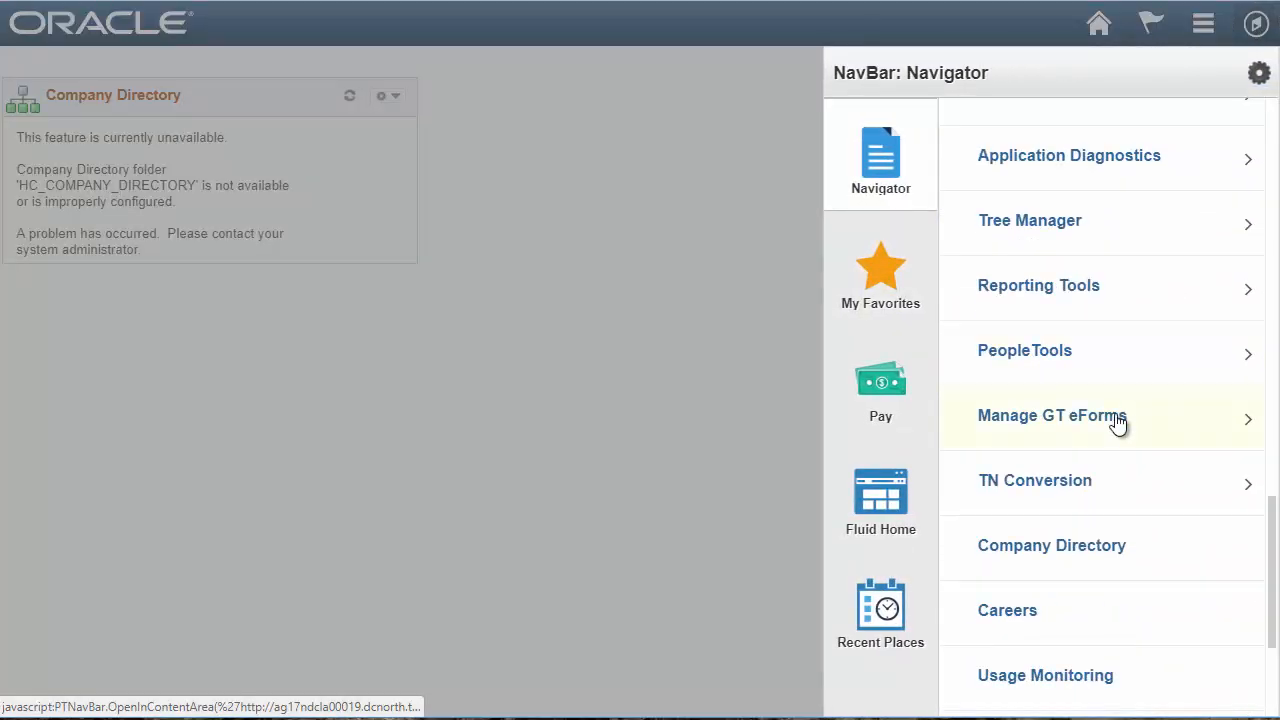
{"action": "left_click", "coordinate": [1066, 437]}
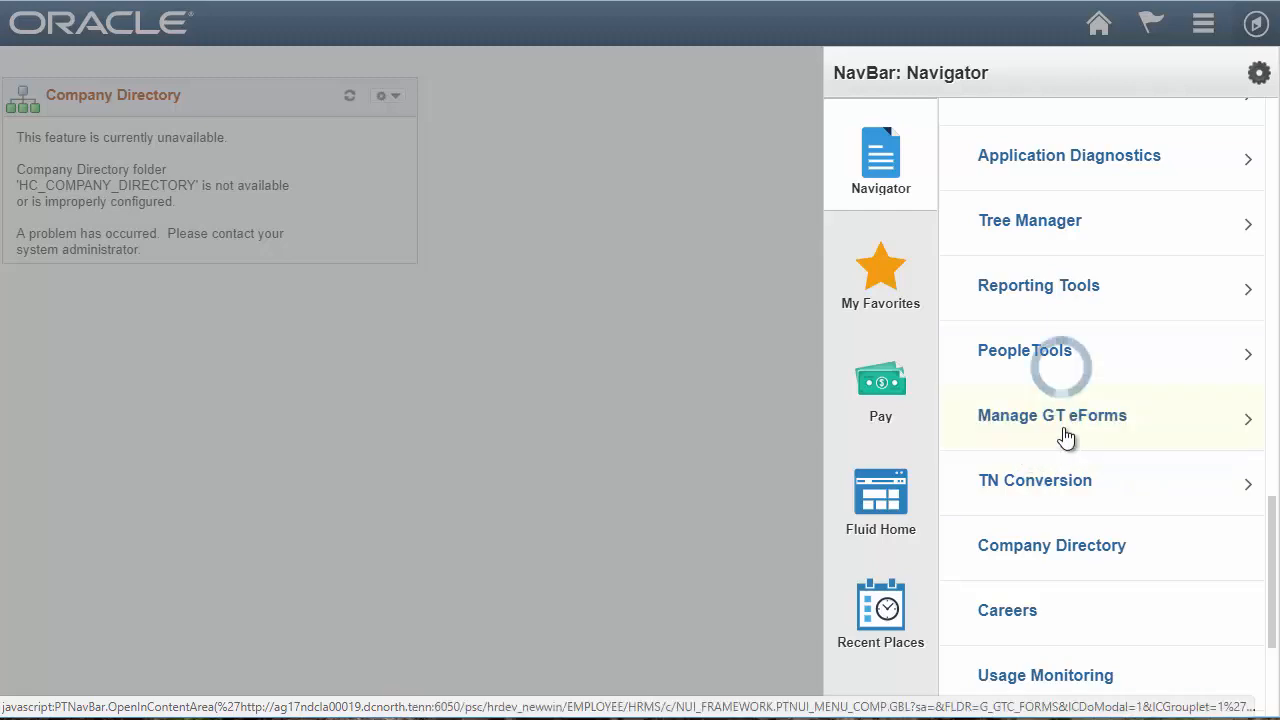
{"action": "left_click", "coordinate": [1043, 204]}
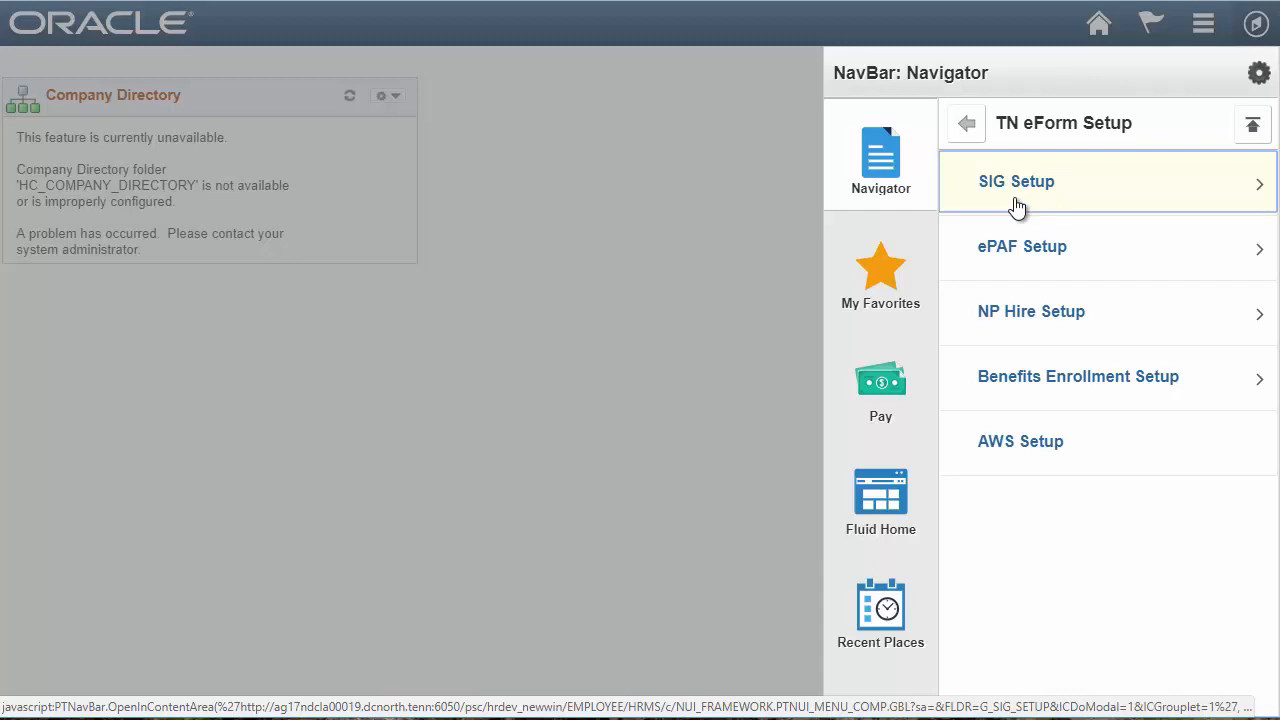
{"action": "left_click", "coordinate": [1016, 207]}
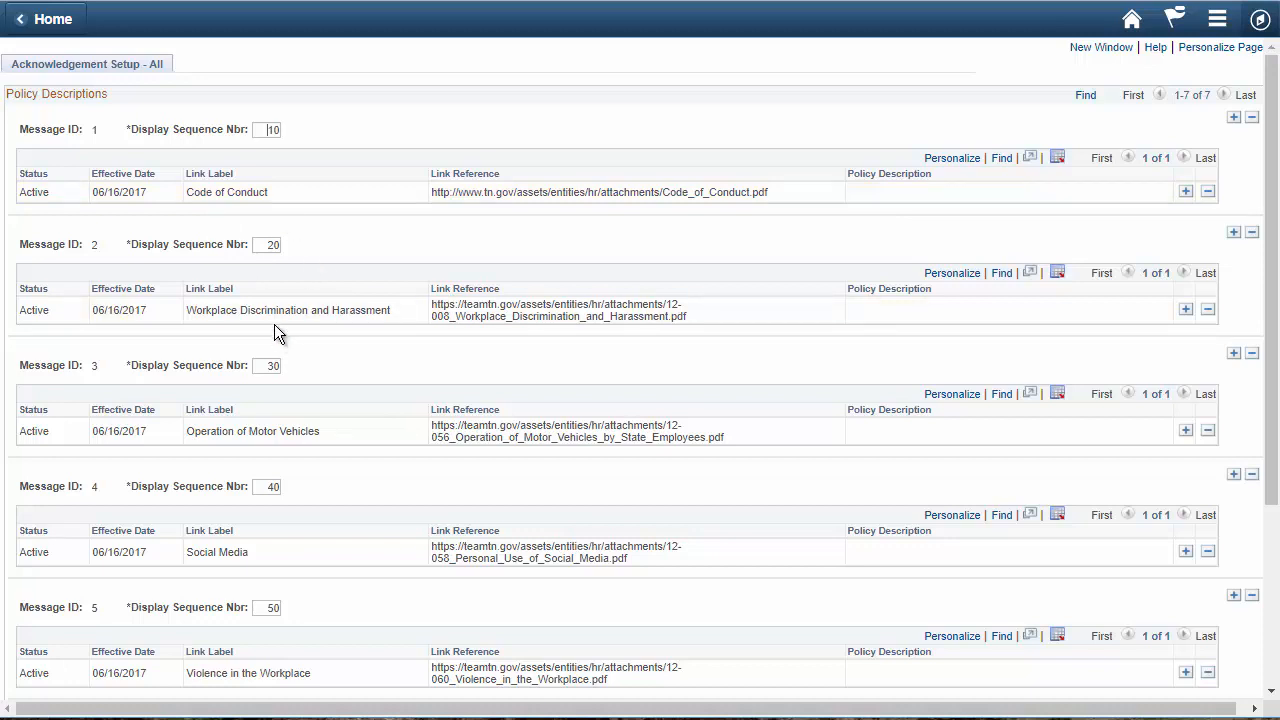
Add a new policy entry after Healthy Workplace and set its display sequence number to 80.
{"action": "scroll", "coordinate": [256, 461], "scroll_direction": "down", "scroll_amount": 2}
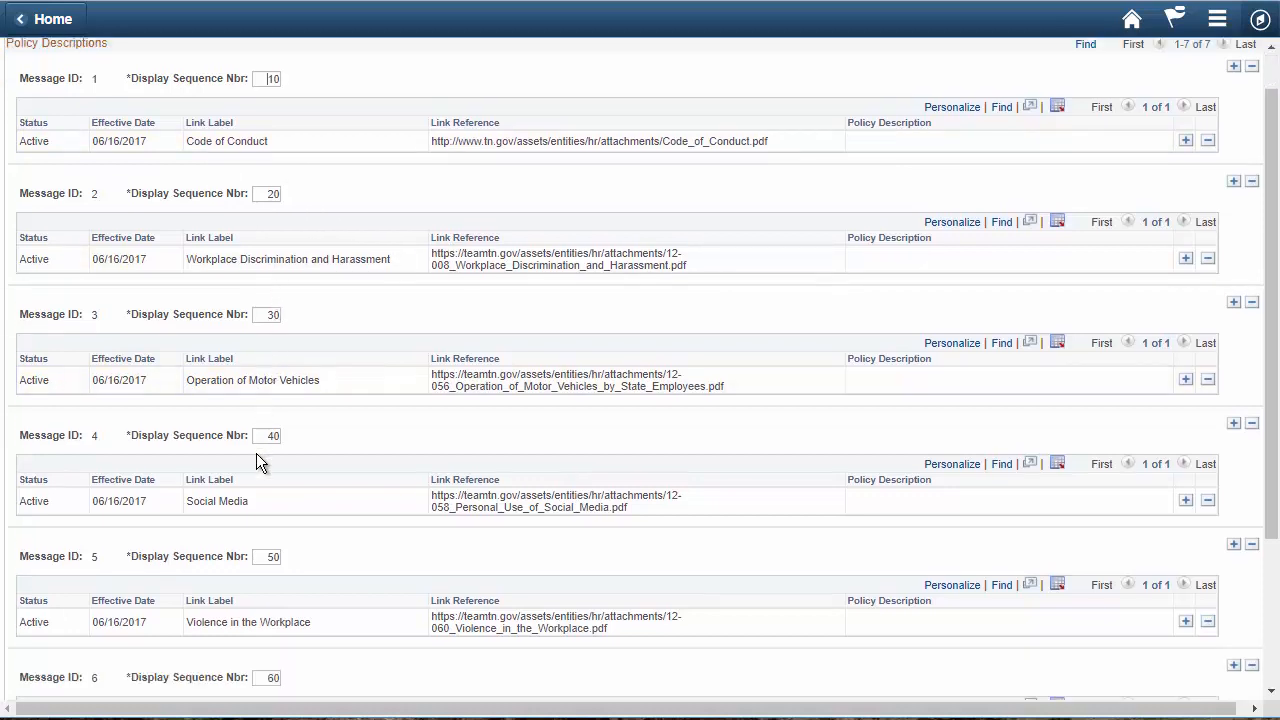
{"action": "scroll", "coordinate": [226, 471], "scroll_direction": "down", "scroll_amount": 2}
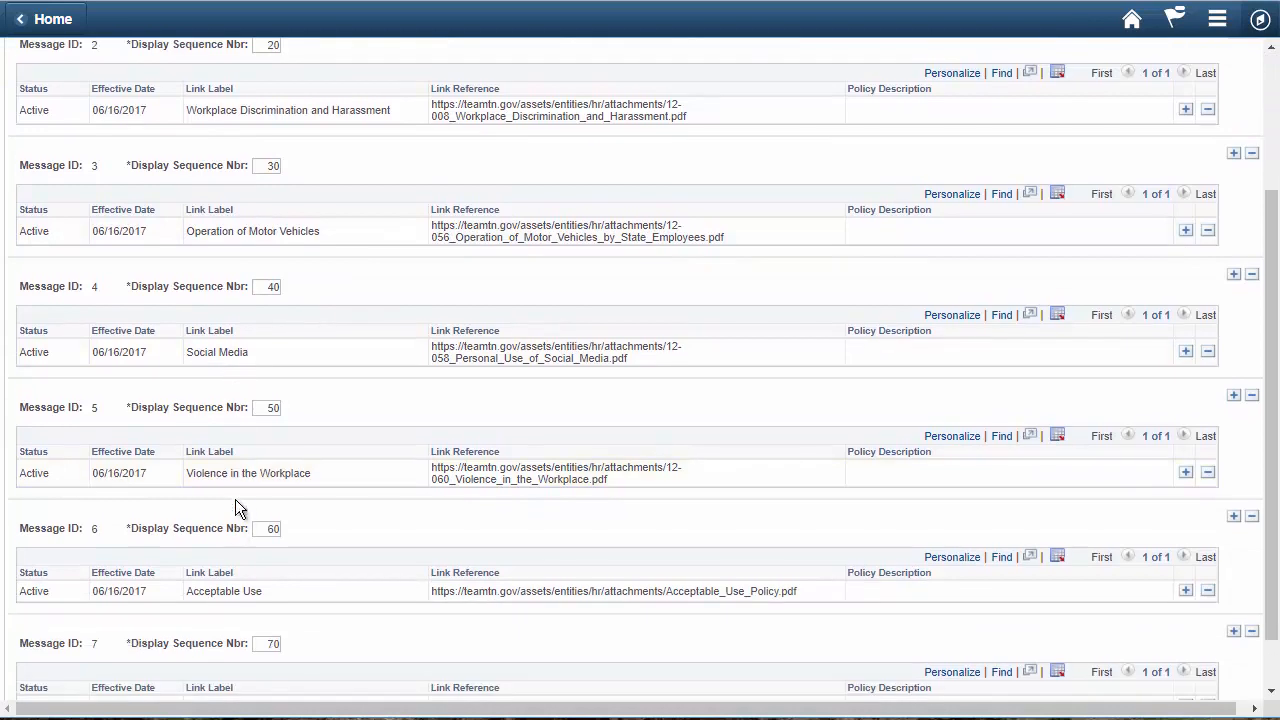
{"action": "scroll", "coordinate": [244, 495], "scroll_direction": "down", "scroll_amount": 2}
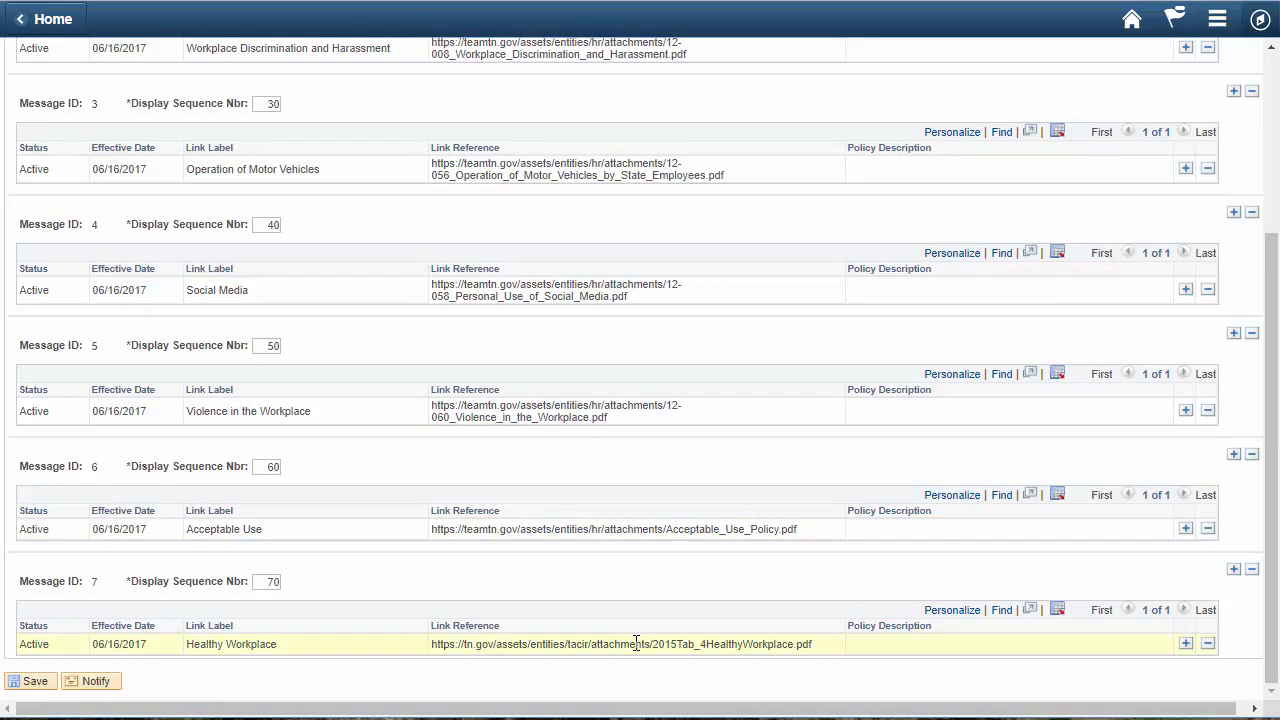
{"action": "left_click", "coordinate": [1235, 571]}
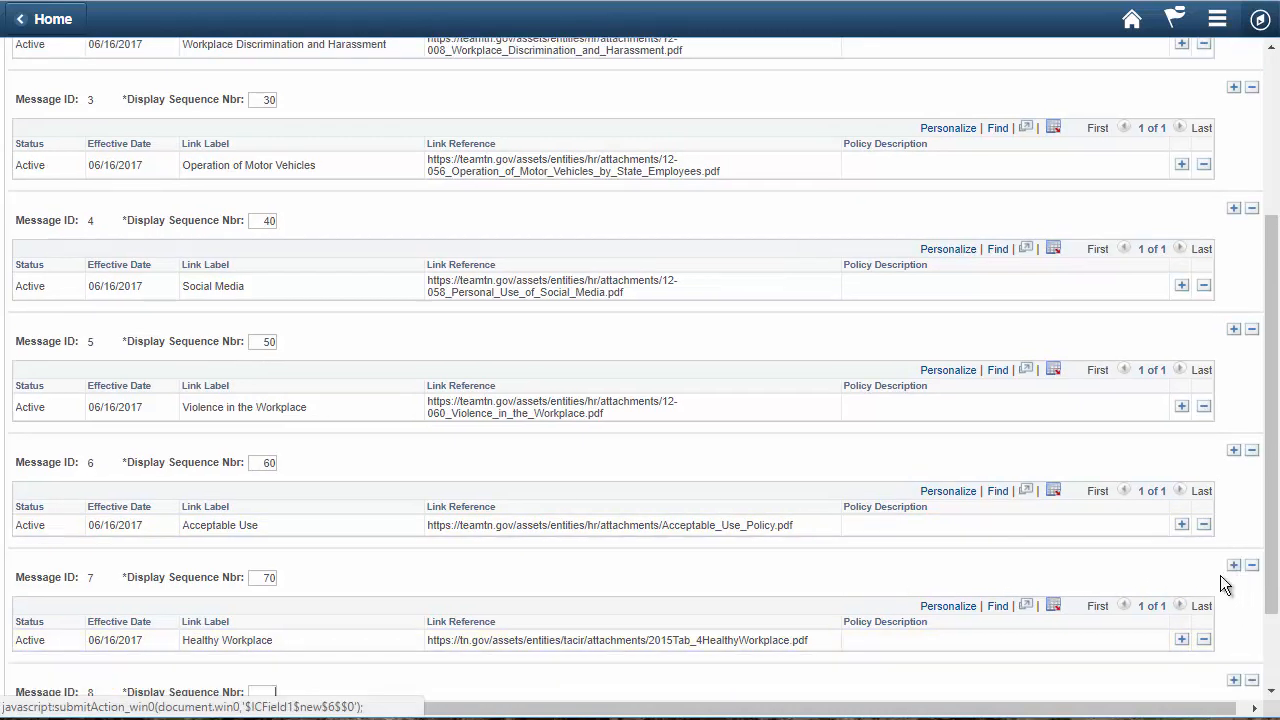
{"action": "scroll", "coordinate": [669, 617], "scroll_direction": "down", "scroll_amount": 2}
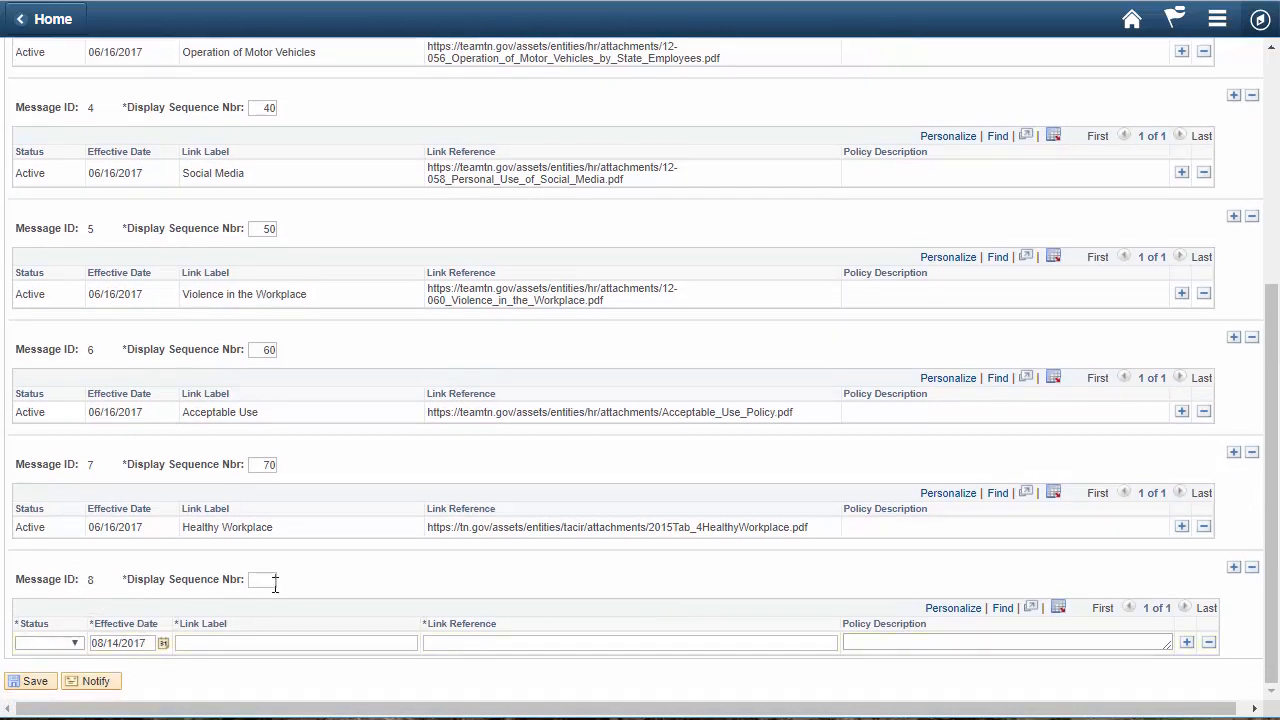
{"action": "type", "text": "1"}
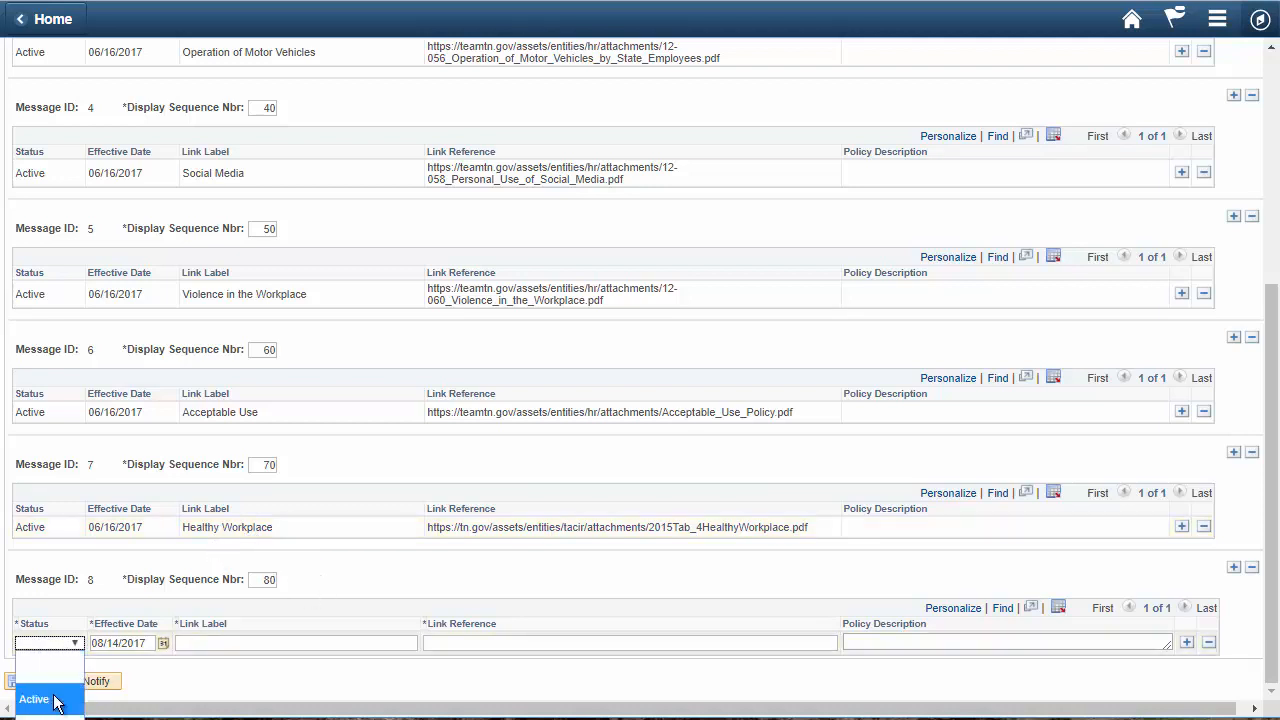
{"action": "left_click", "coordinate": [54, 699]}
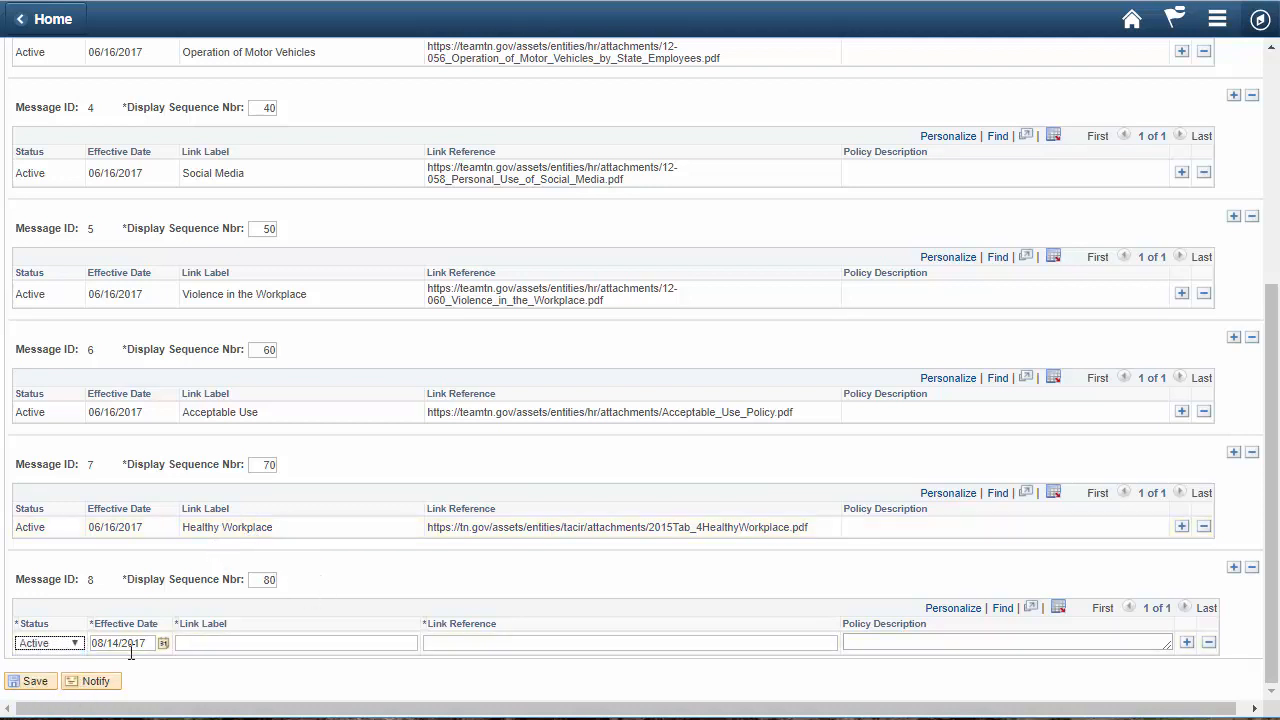
{"action": "left_click", "coordinate": [195, 642]}
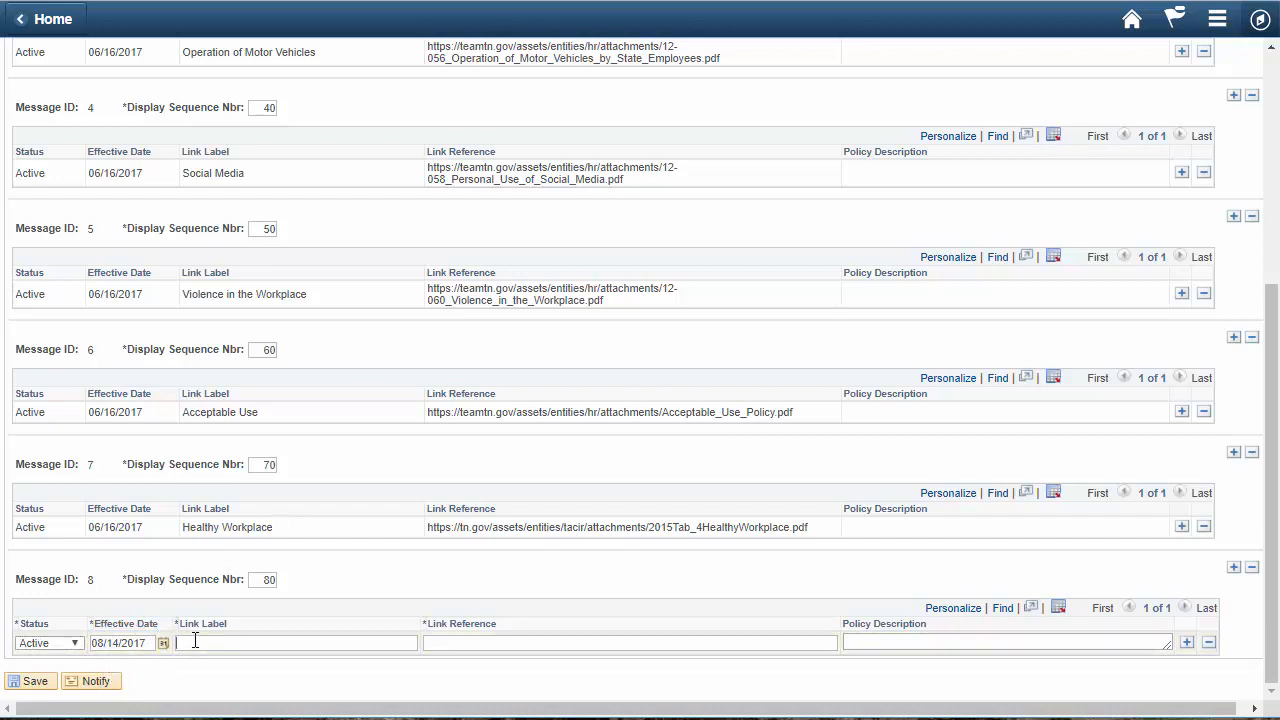
{"action": "type", "text": "New Link La"}
{"action": "type", "text": "bel"}
{"action": "type", "text": "http"}
{"action": "type", "text": "://"}
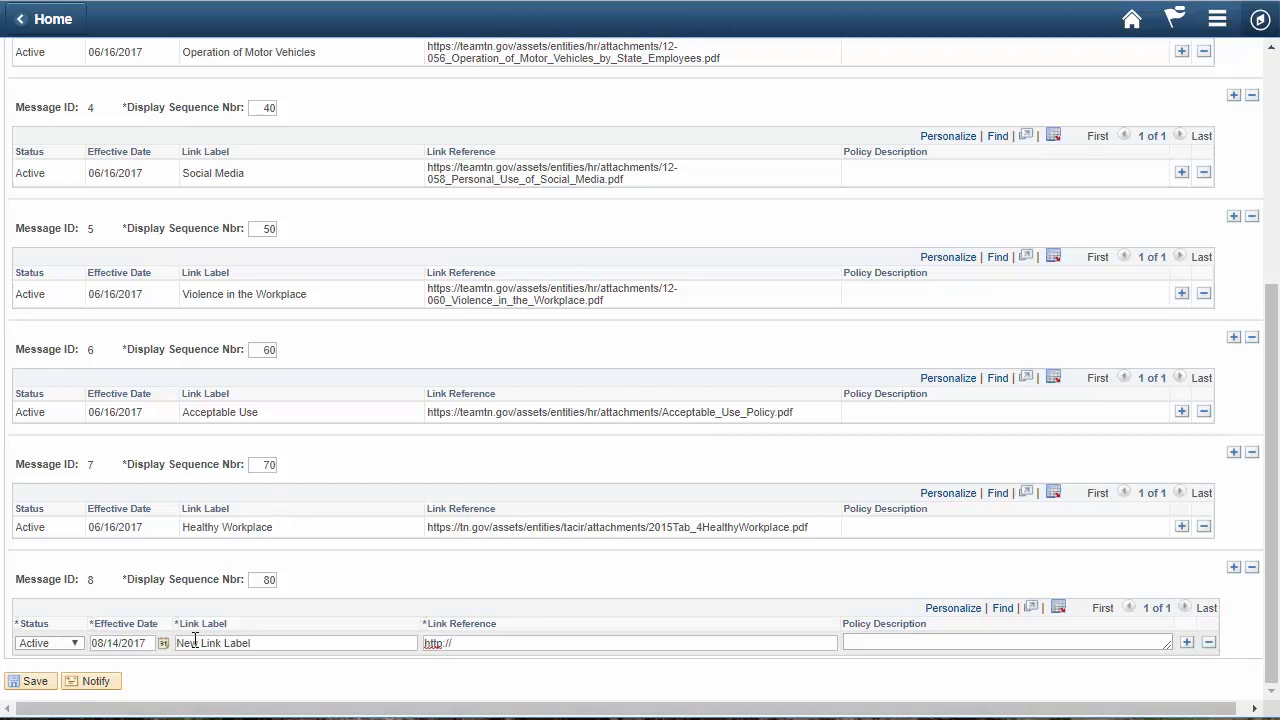
{"action": "type", "text": "gideontaylor.com"}
{"action": "key", "text": "Tab"}
{"action": "type", "text": "This is the "}
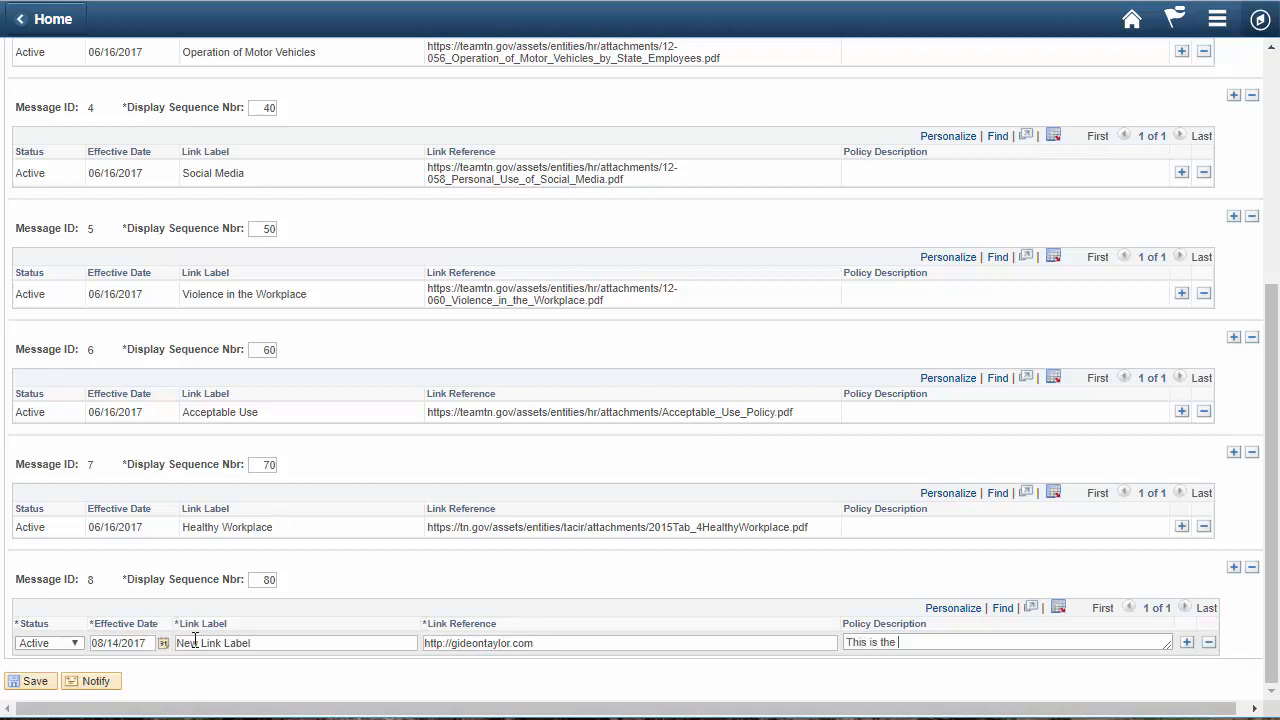
{"action": "type", "text": "policy description"}
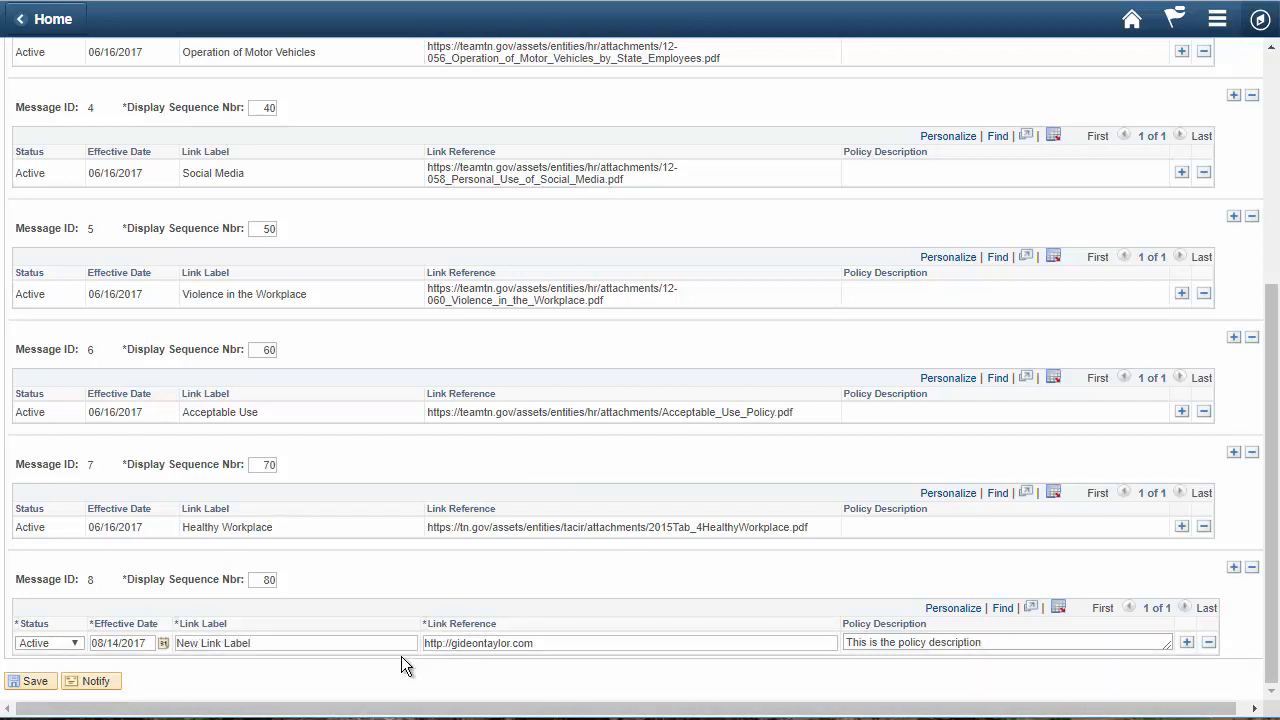
Add two new effective-dated rows to the Code of Conduct policy, both dated 08/14/2017, and try to save the setup.
{"action": "scroll", "coordinate": [421, 612], "scroll_direction": "up", "scroll_amount": 4}
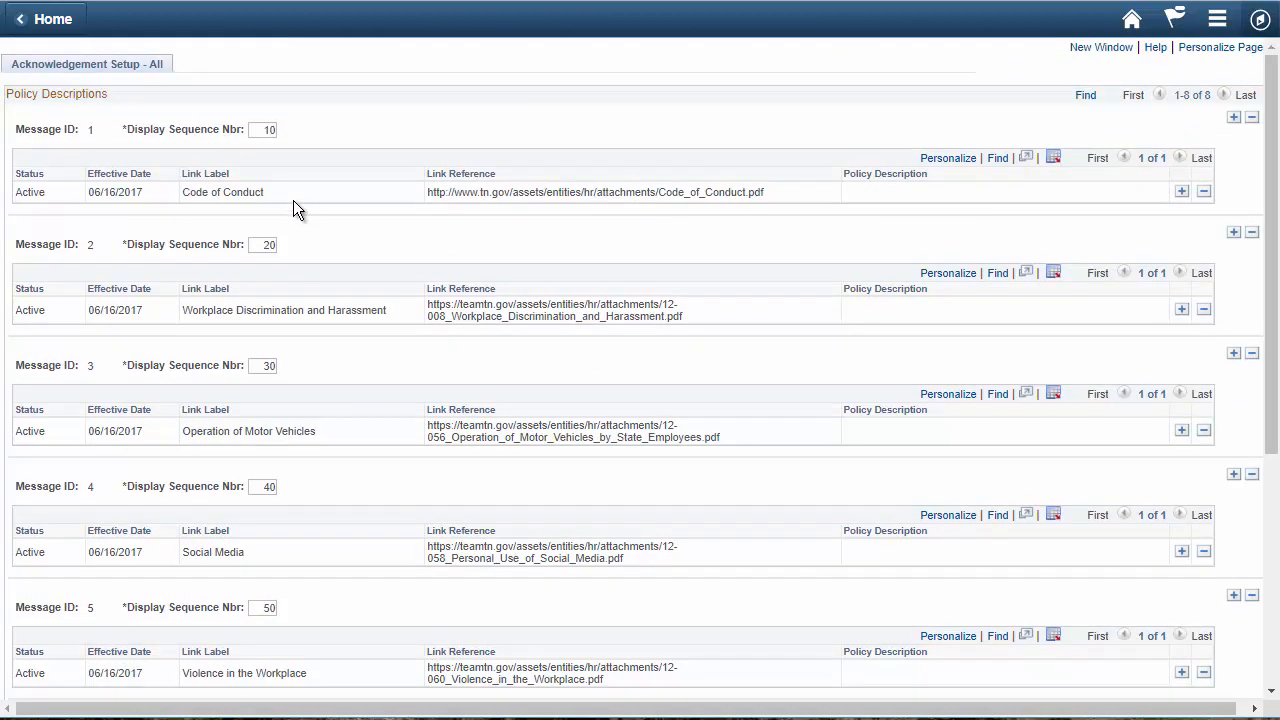
{"action": "left_click", "coordinate": [1181, 192]}
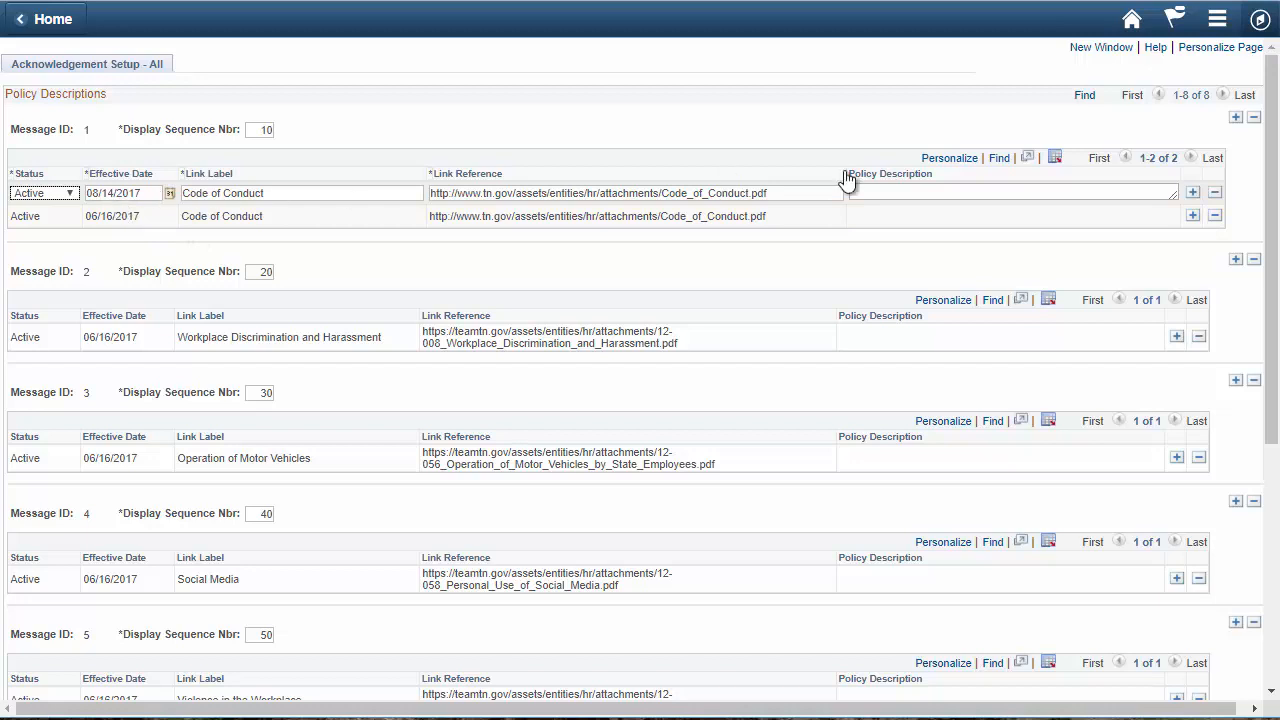
{"action": "left_click", "coordinate": [1193, 193]}
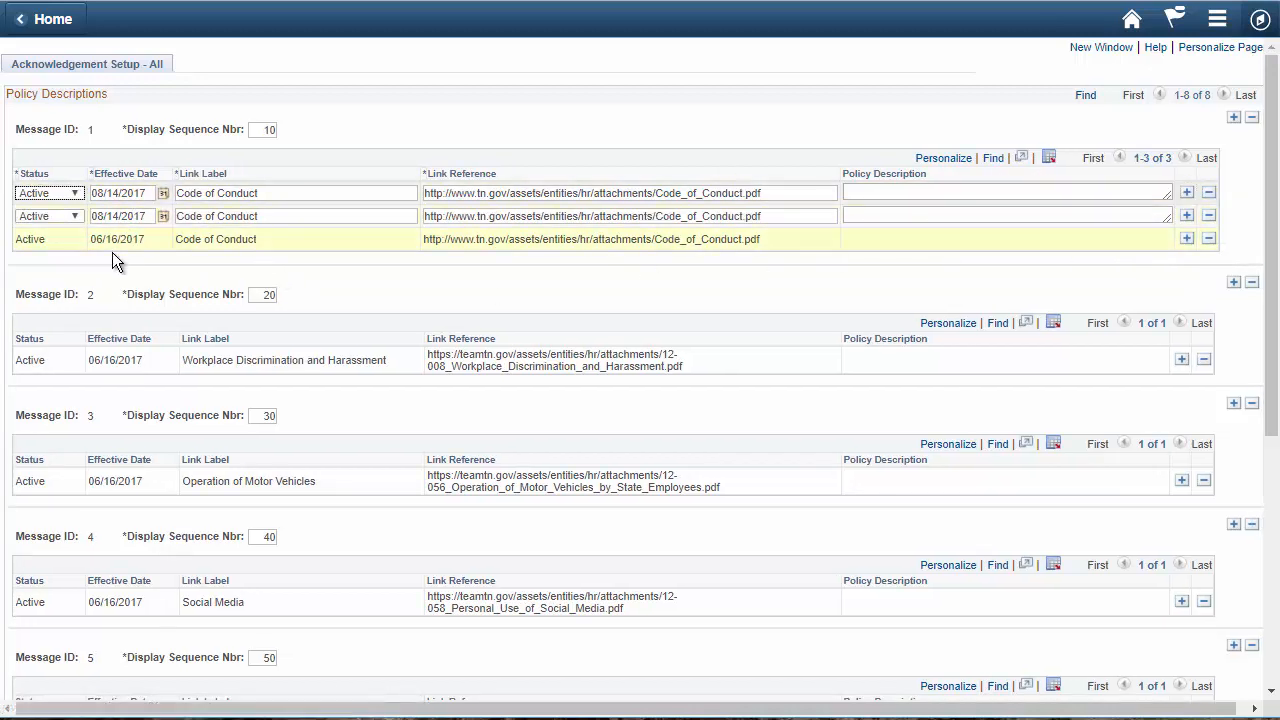
{"action": "scroll", "coordinate": [285, 180], "scroll_direction": "down", "scroll_amount": 2}
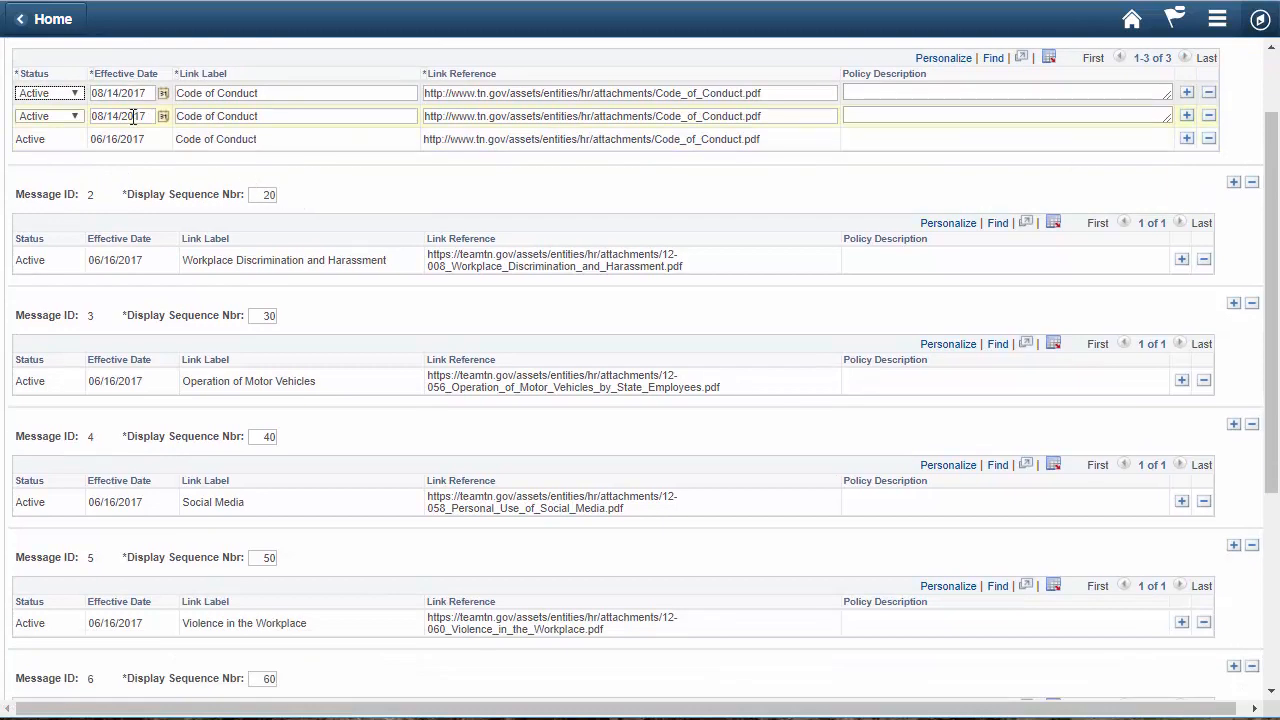
{"action": "scroll", "coordinate": [211, 257], "scroll_direction": "down", "scroll_amount": 5}
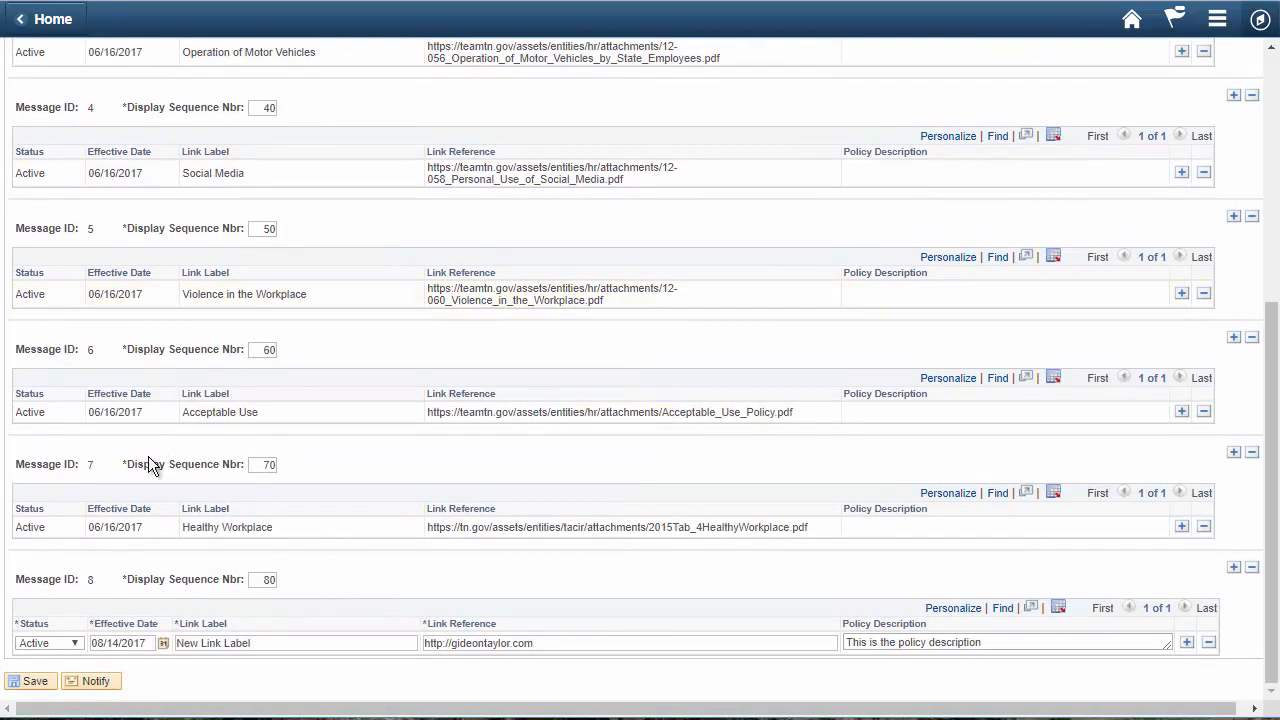
{"action": "left_click", "coordinate": [35, 683]}
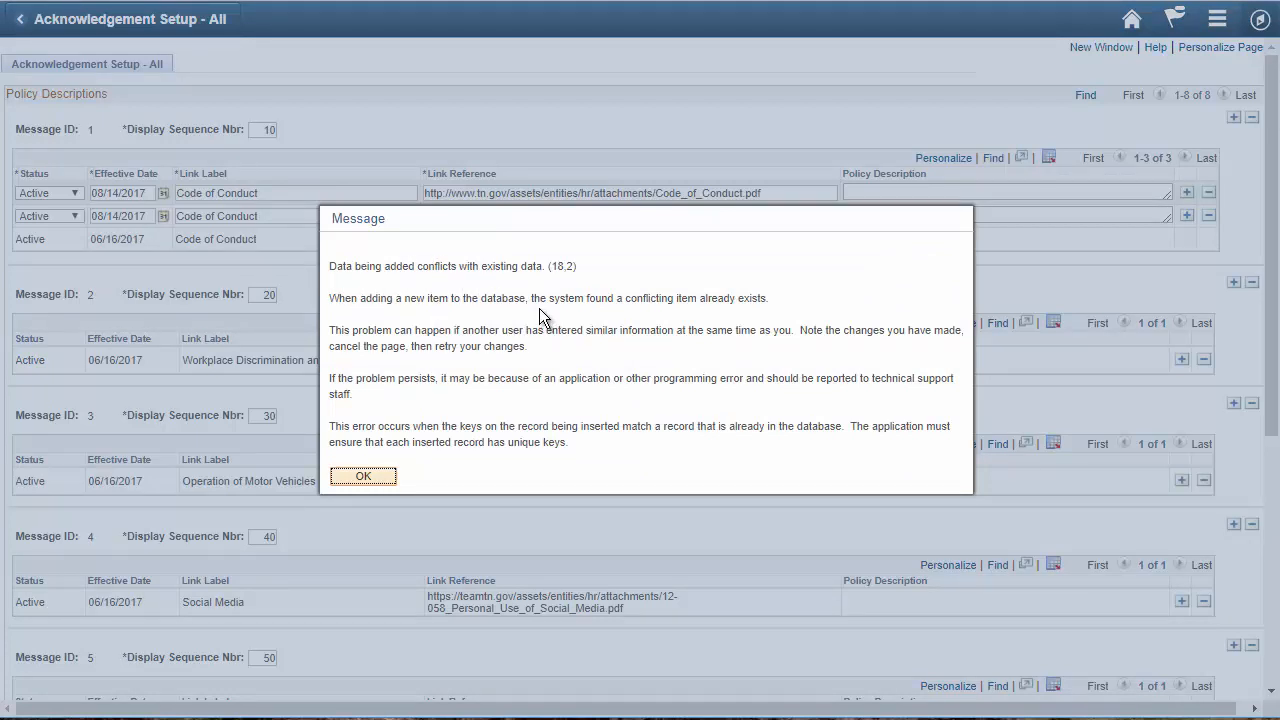
{"action": "left_click", "coordinate": [362, 476]}
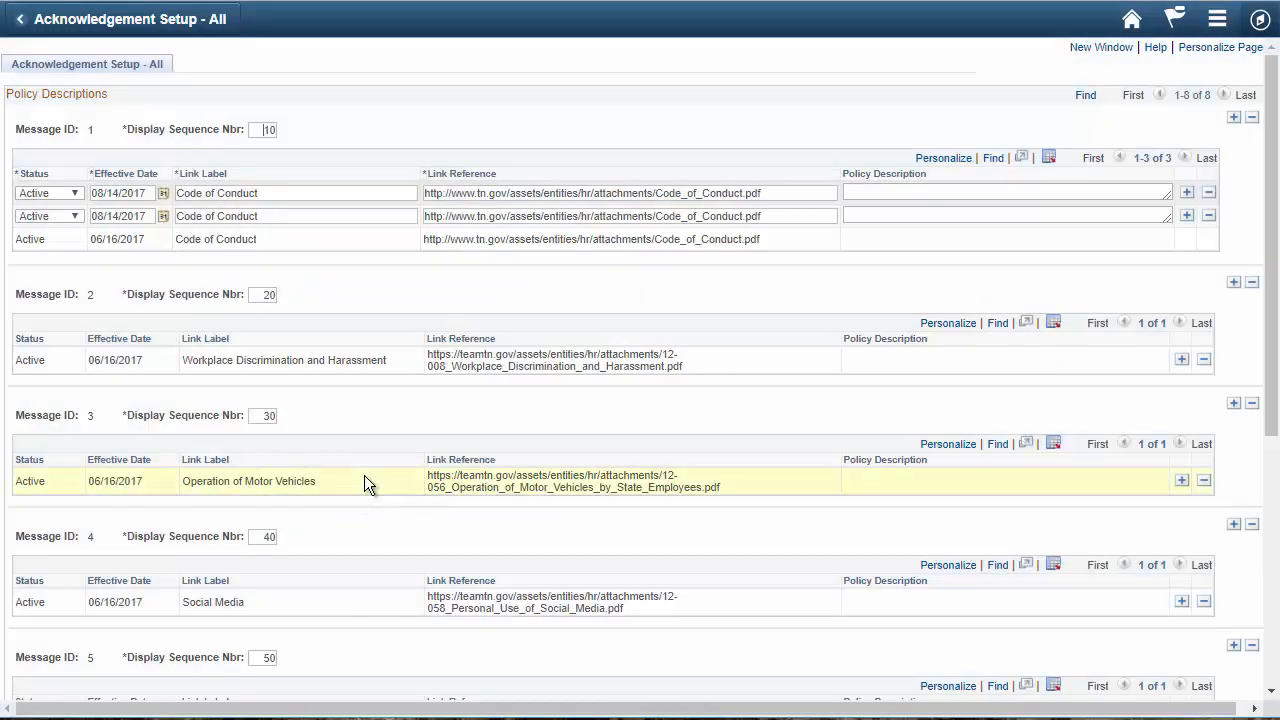
Delete the duplicate 08/14/2017 Code of Conduct row and change the remaining new row's link label to "Code of Conduct - New Eff Today".
{"action": "left_click", "coordinate": [1208, 216]}
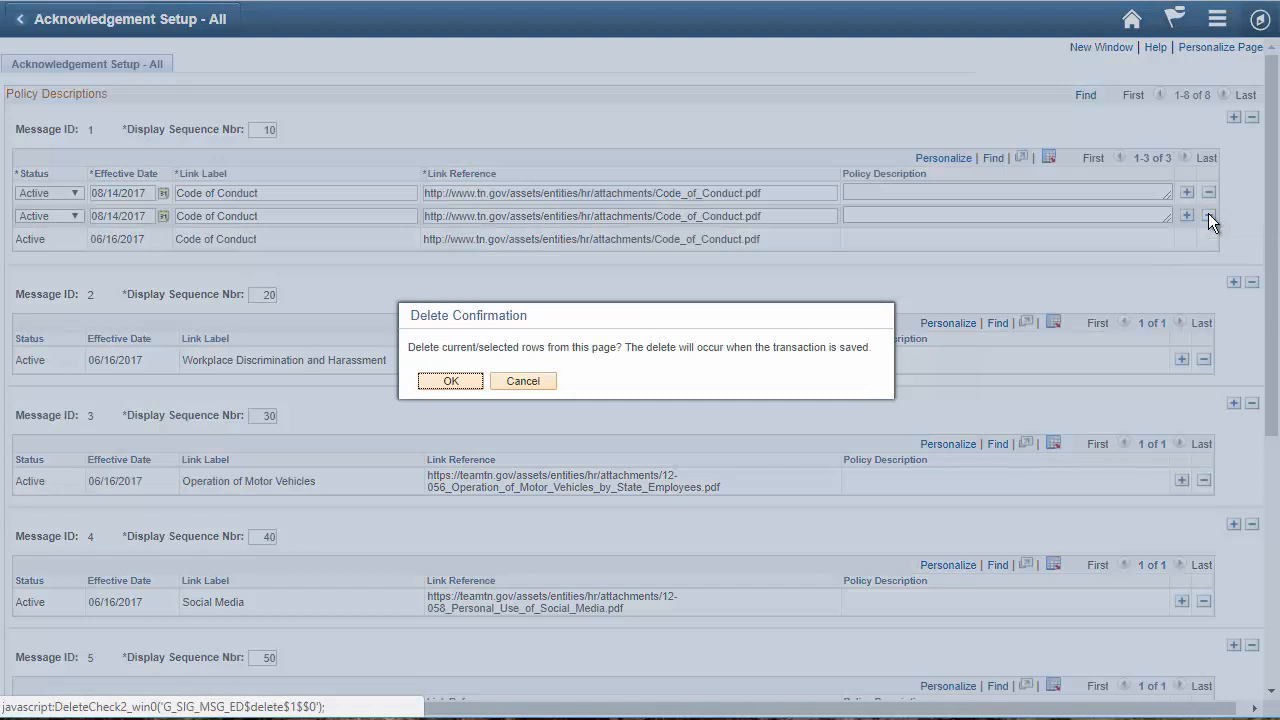
{"action": "left_click", "coordinate": [458, 380]}
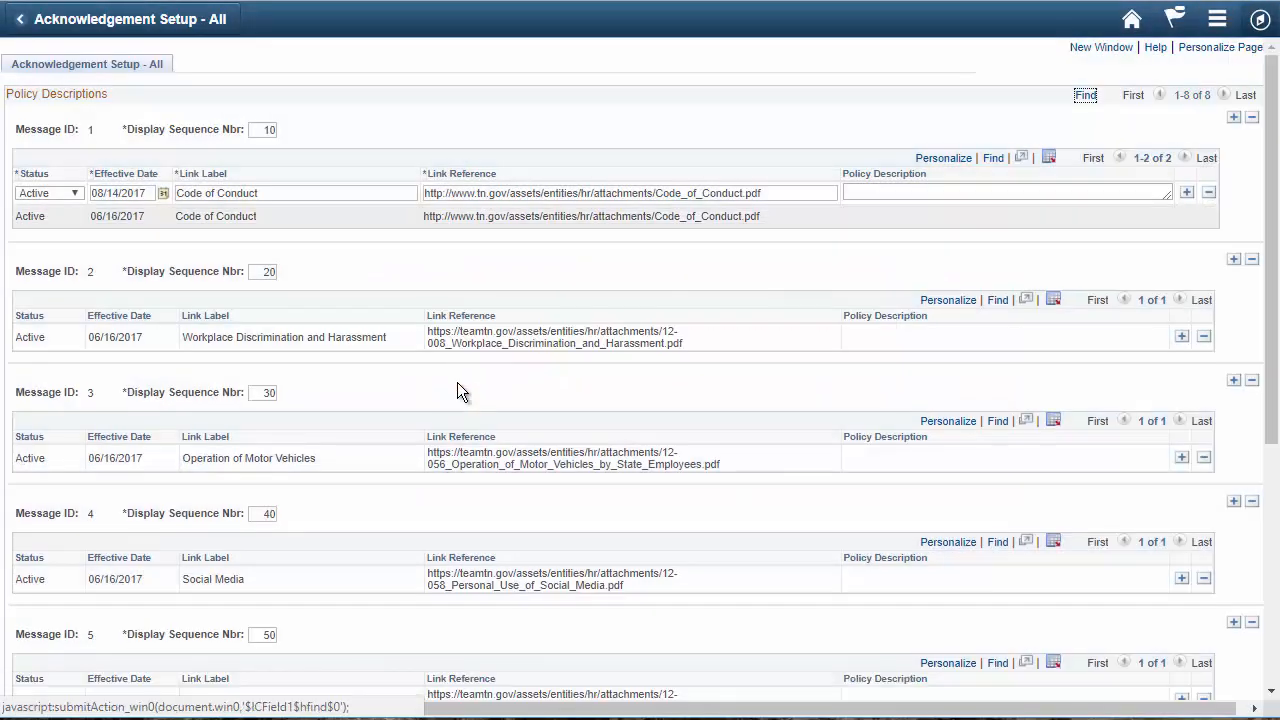
{"action": "left_click", "coordinate": [291, 193]}
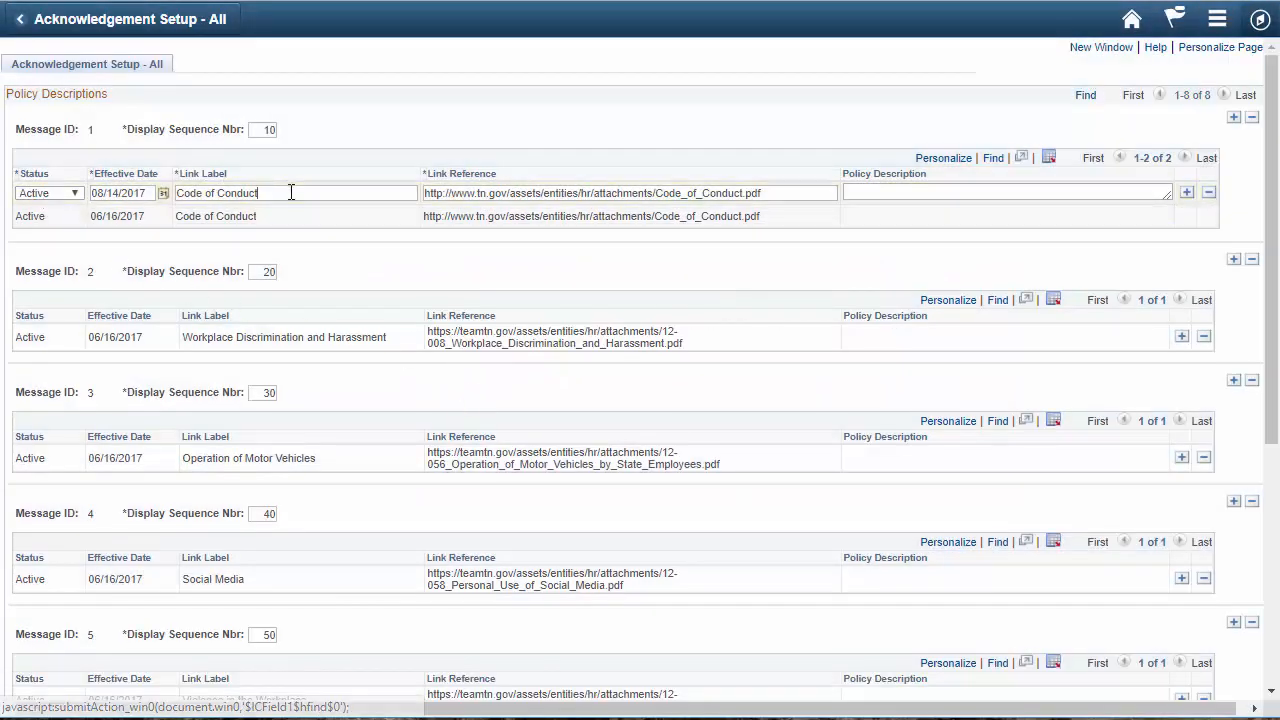
{"action": "type", "text": "- N"}
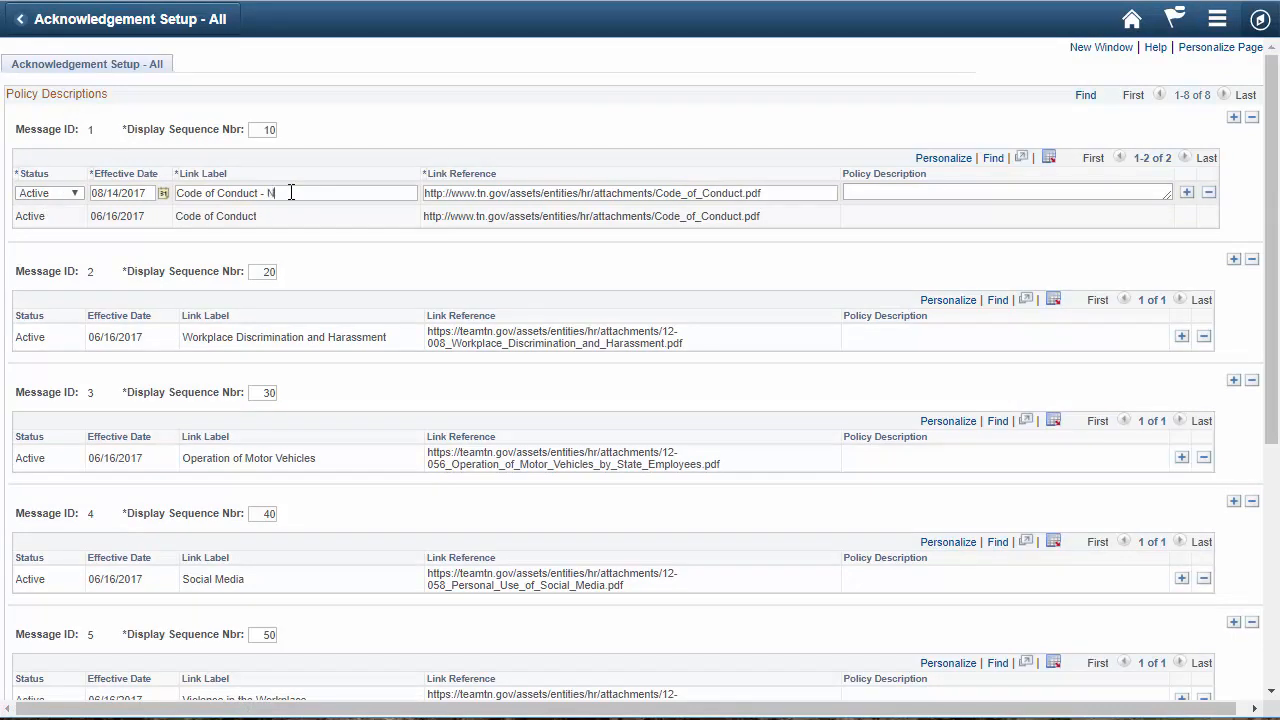
{"action": "type", "text": "ew Eff Today"}
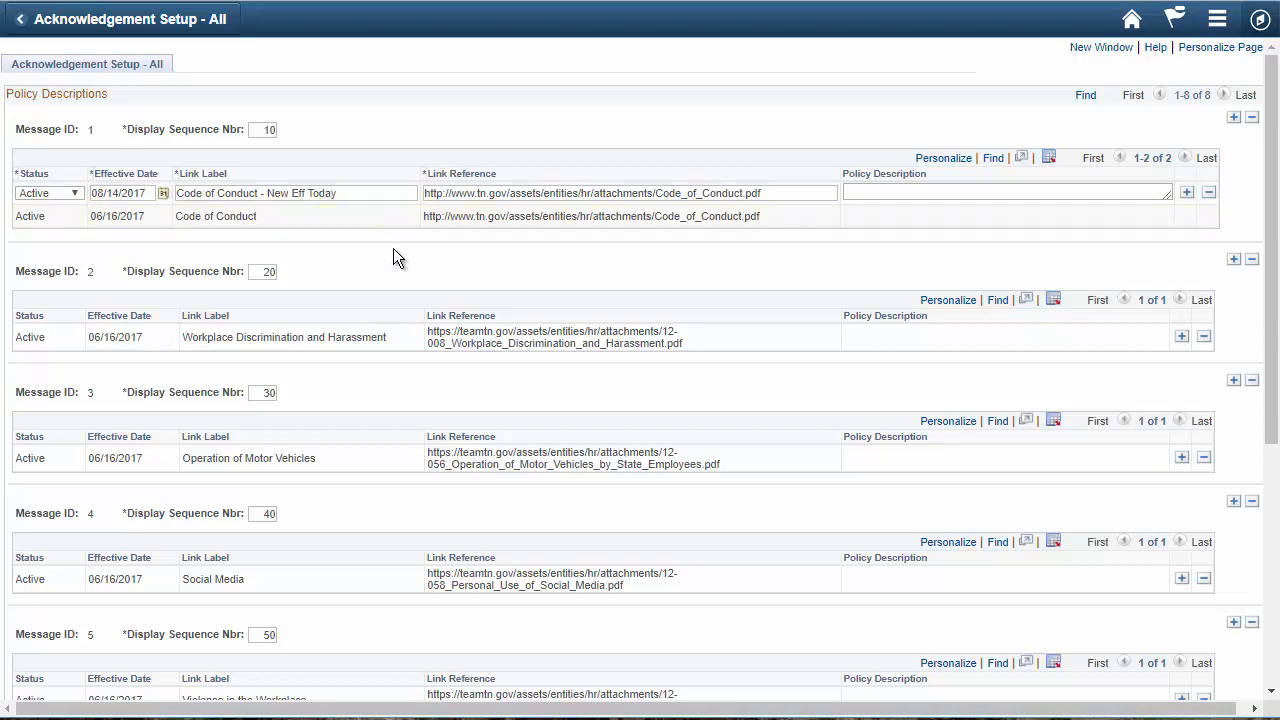
Add a new row to the Workplace Discrimination and Harassment policy with effective date 1/1/2017 and try to save.
{"action": "left_click", "coordinate": [1182, 338]}
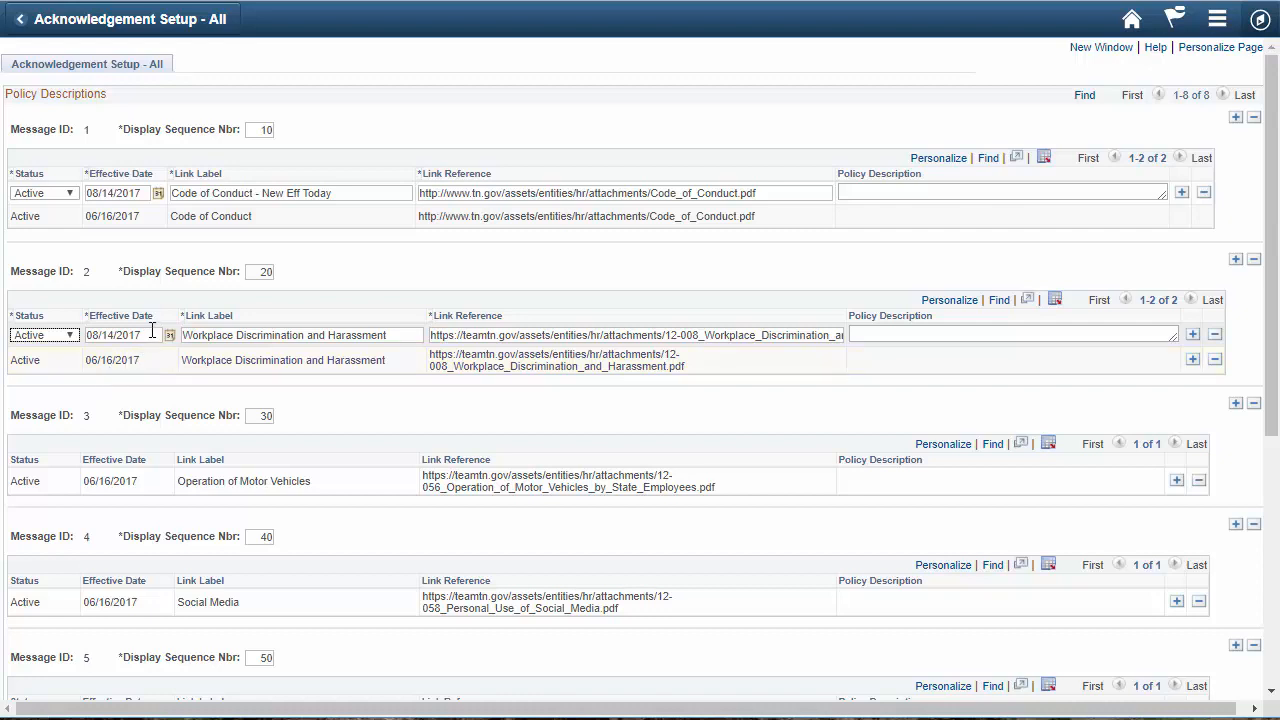
{"action": "left_click_drag", "start_coordinate": [152, 333], "coordinate": [86, 335]}
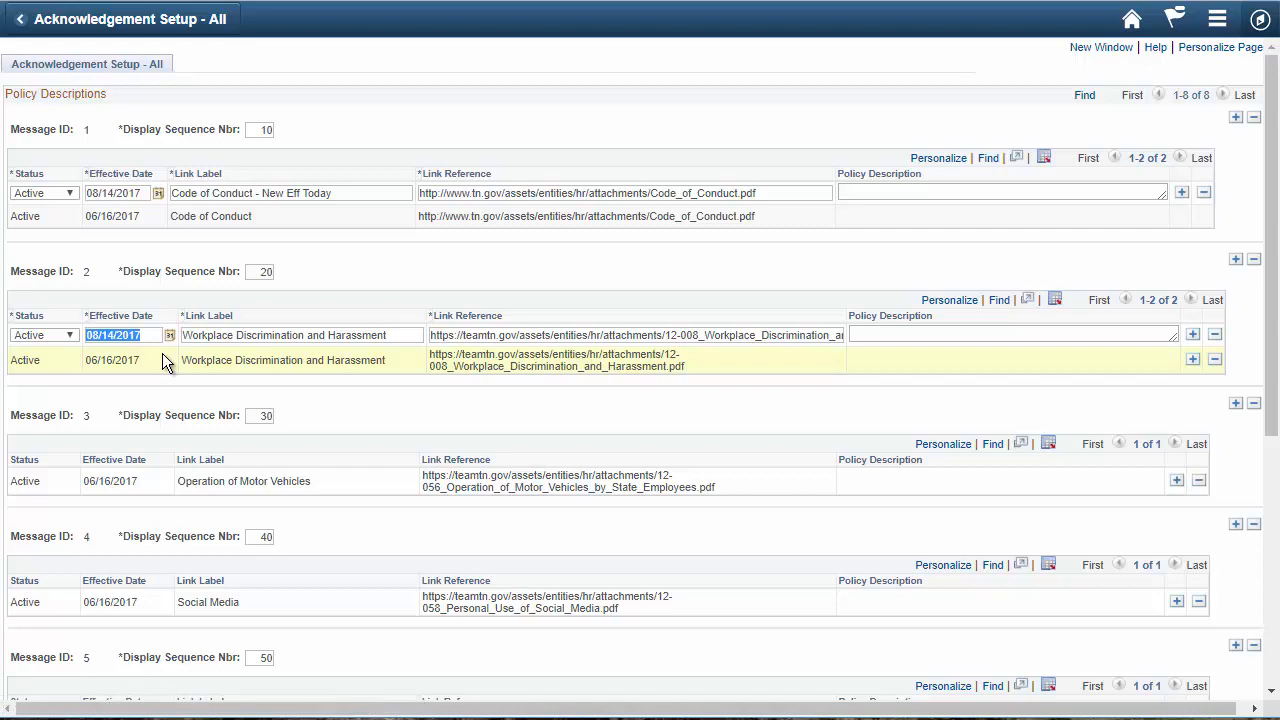
{"action": "type", "text": "1/1/2017"}
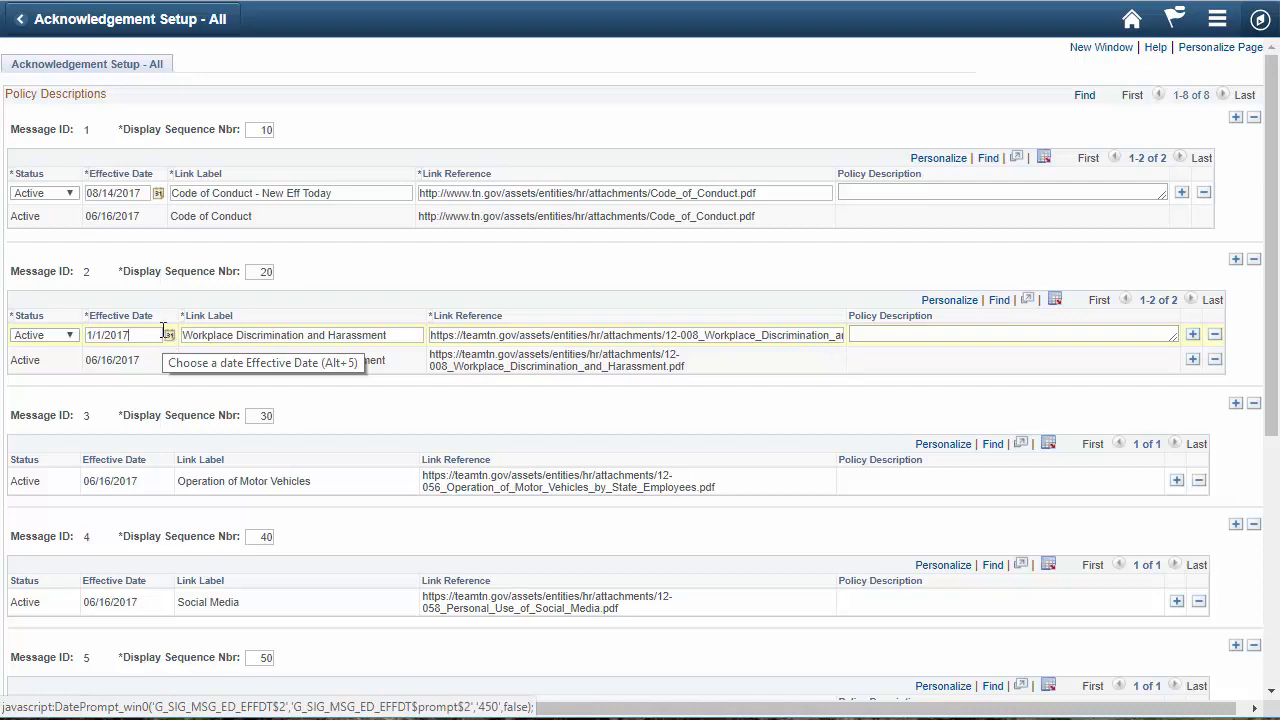
{"action": "scroll", "coordinate": [120, 391], "scroll_direction": "down", "scroll_amount": 4}
{"action": "left_click", "coordinate": [38, 682]}
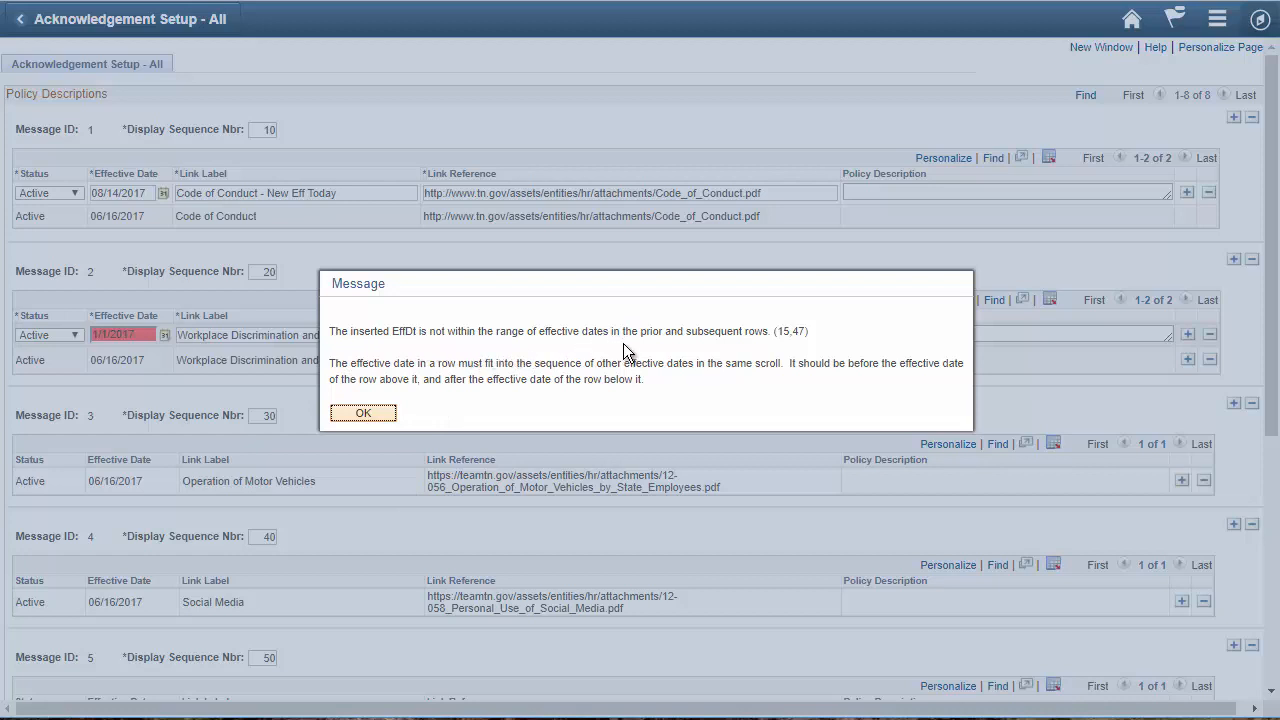
{"action": "left_click", "coordinate": [380, 414]}
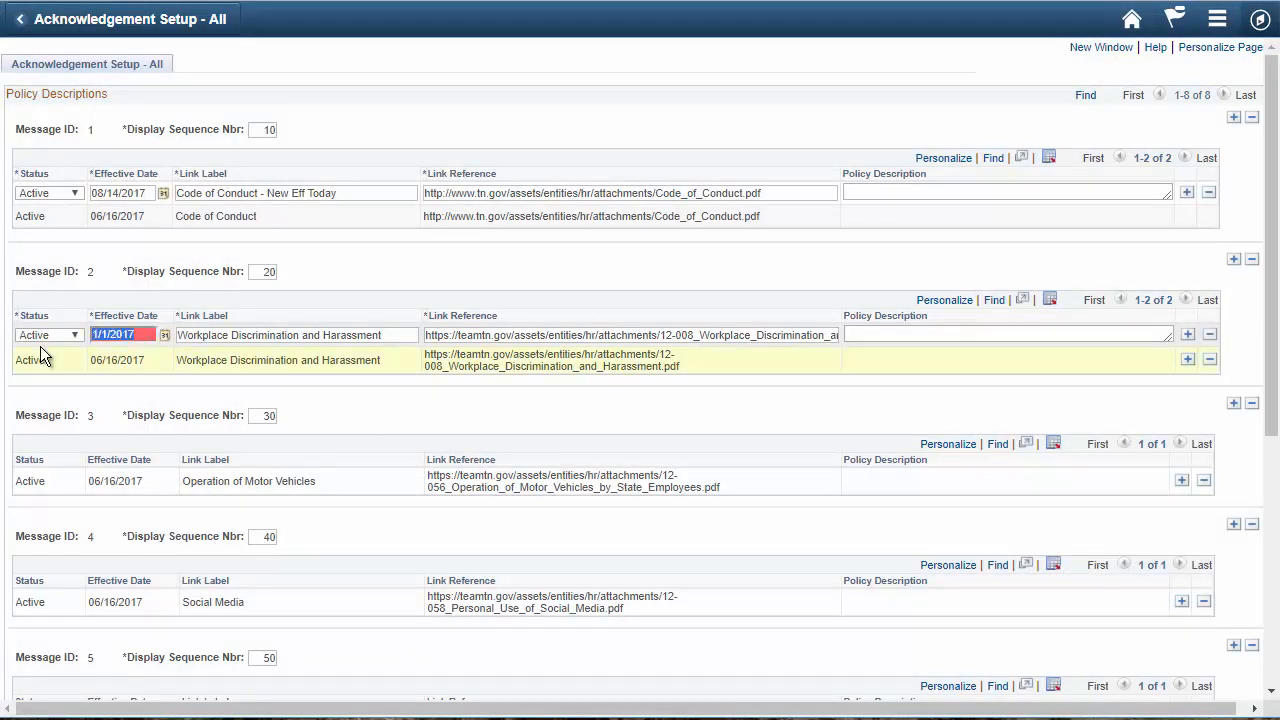
Set the new Workplace Discrimination and Harassment row's effective date to 6/17/2017 and try to save the setup.
{"action": "type", "text": "6/17/2017"}
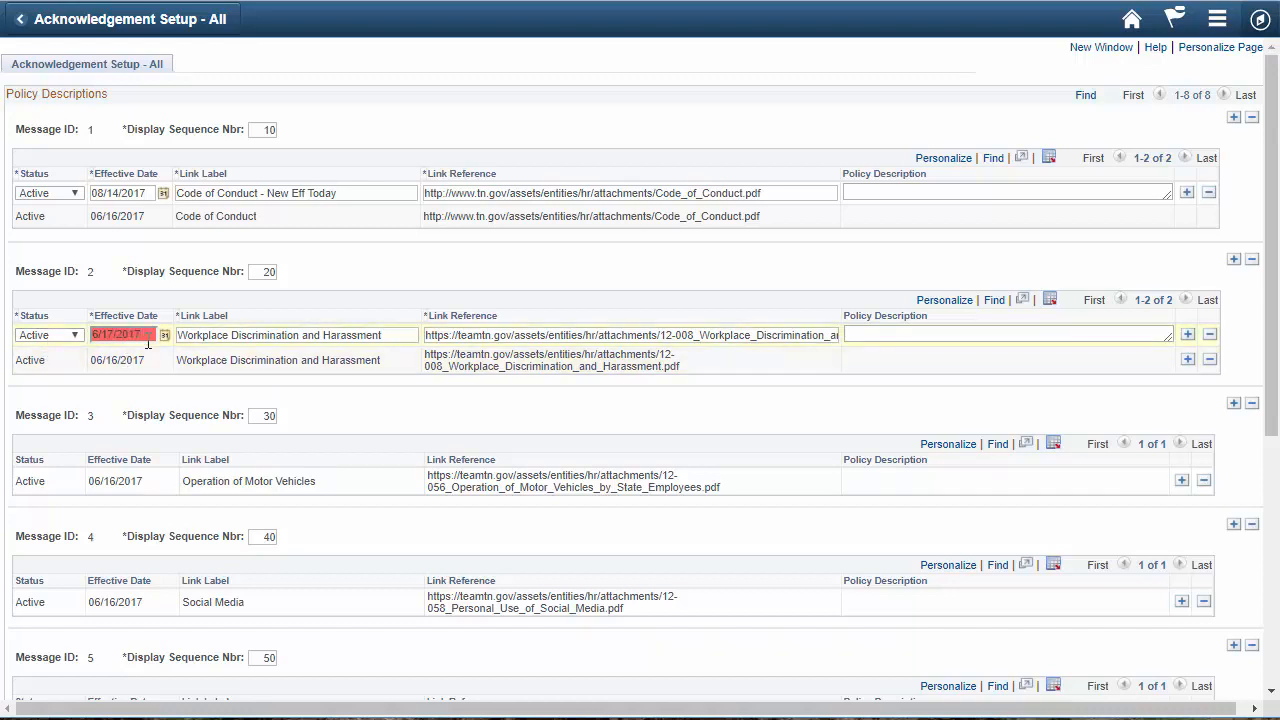
{"action": "scroll", "coordinate": [147, 342], "scroll_direction": "down", "scroll_amount": 5}
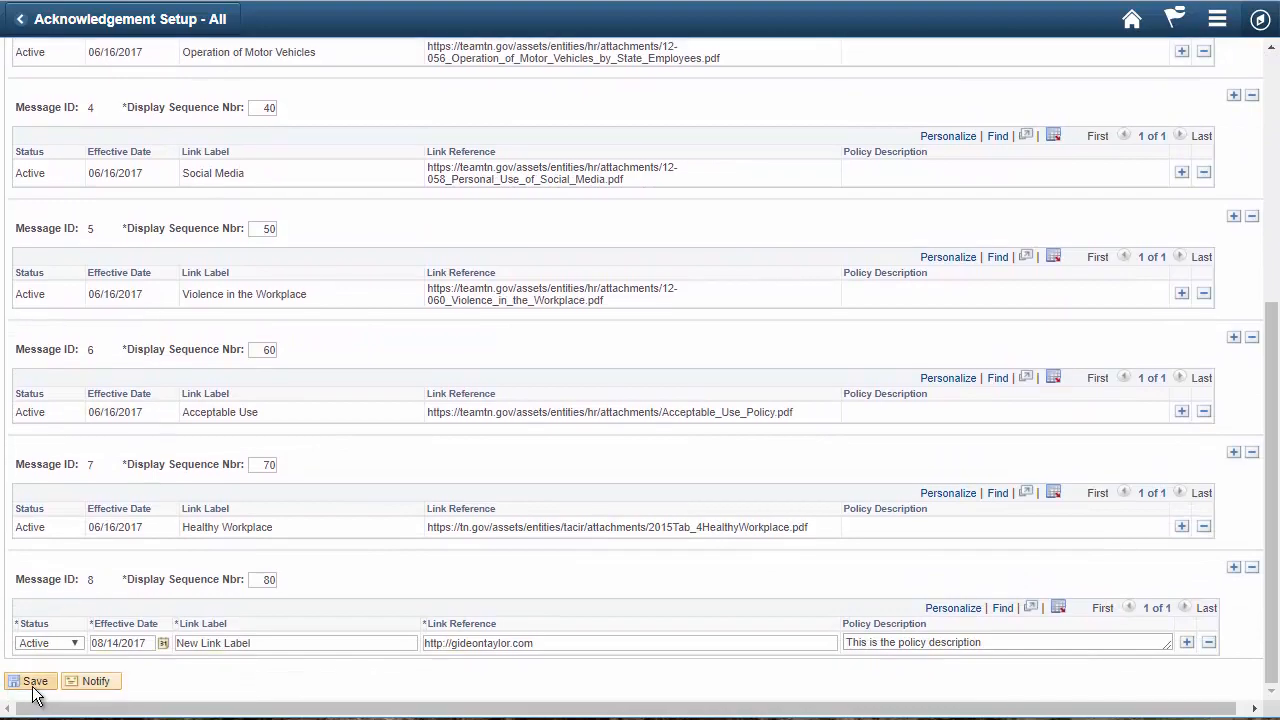
{"action": "left_click", "coordinate": [34, 689]}
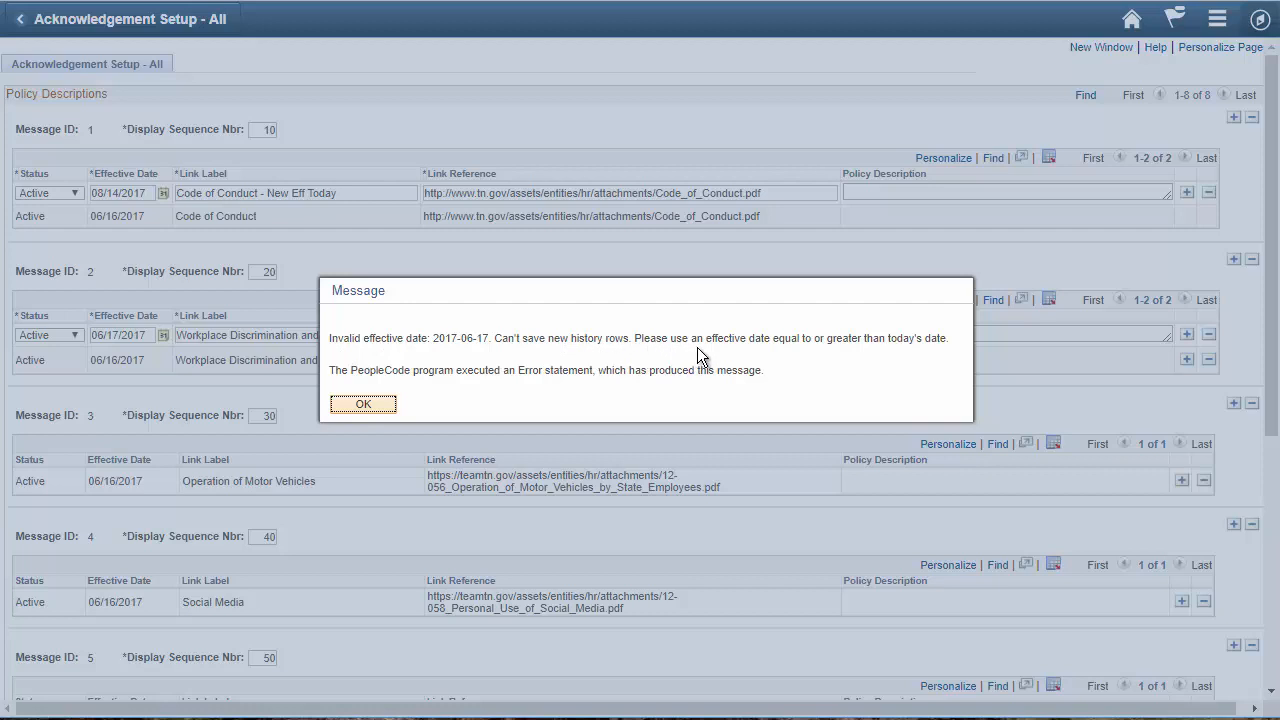
{"action": "left_click", "coordinate": [363, 404]}
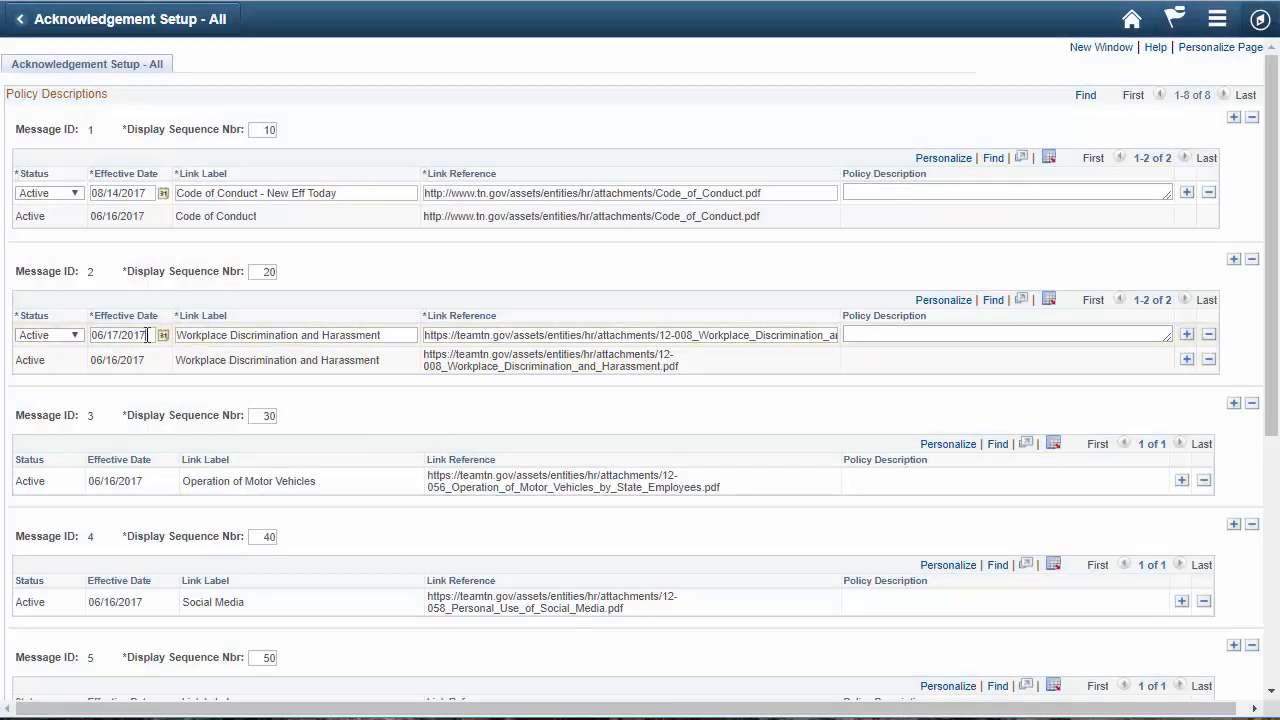
Set the new Workplace Discrimination and Harassment row's effective date to 1/1/2018 and append "- New Eff 2018" to its link label.
{"action": "left_click_drag", "start_coordinate": [148, 336], "coordinate": [80, 339]}
{"action": "type", "text": "1/1/2018"}
{"action": "left_click", "coordinate": [406, 335]}
{"action": "type", "text": "- New Eff"}
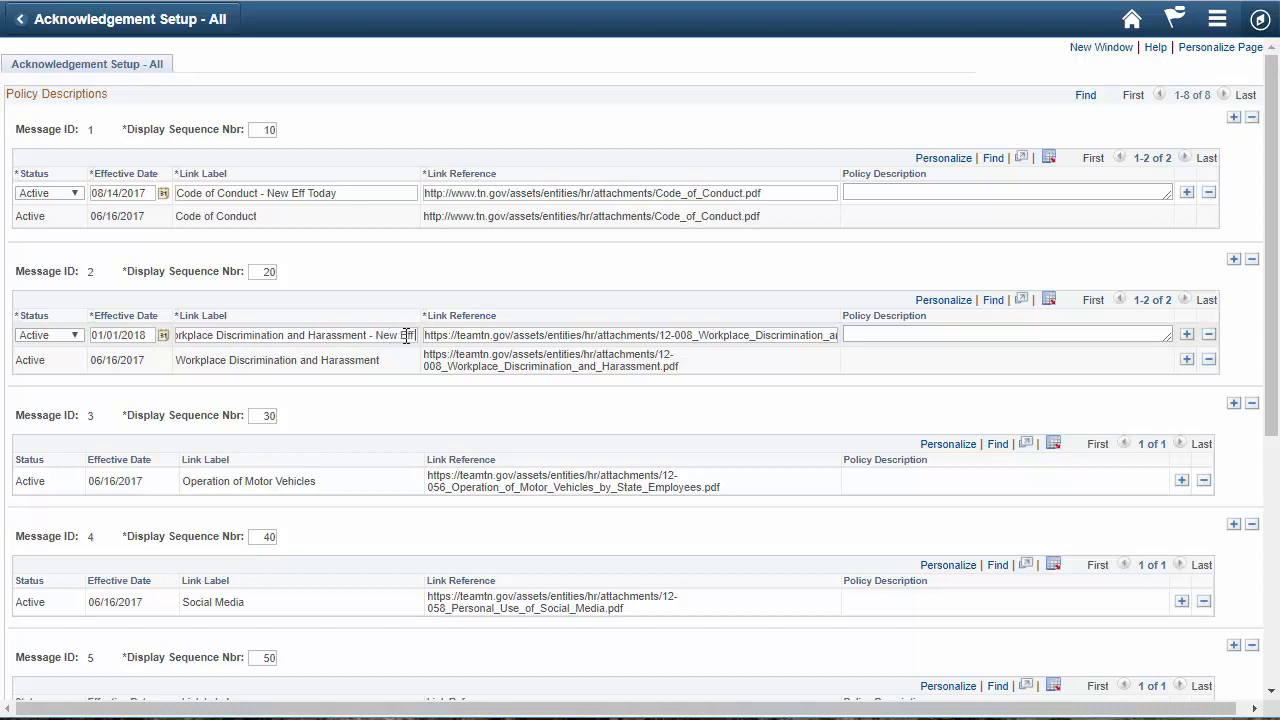
{"action": "type", "text": " 2018"}
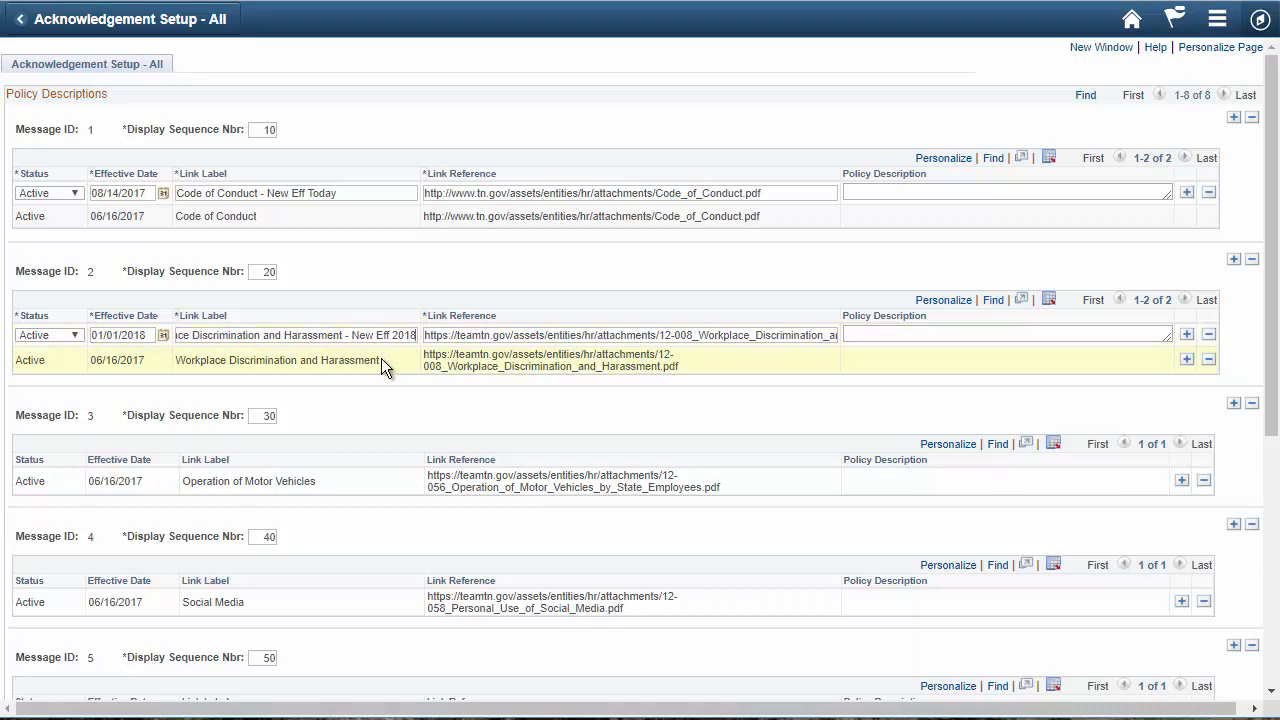
Add a new effective-dated row to the Operation of Motor Vehicles policy and set its status to Inactive.
{"action": "scroll", "coordinate": [378, 374], "scroll_direction": "down", "scroll_amount": 1}
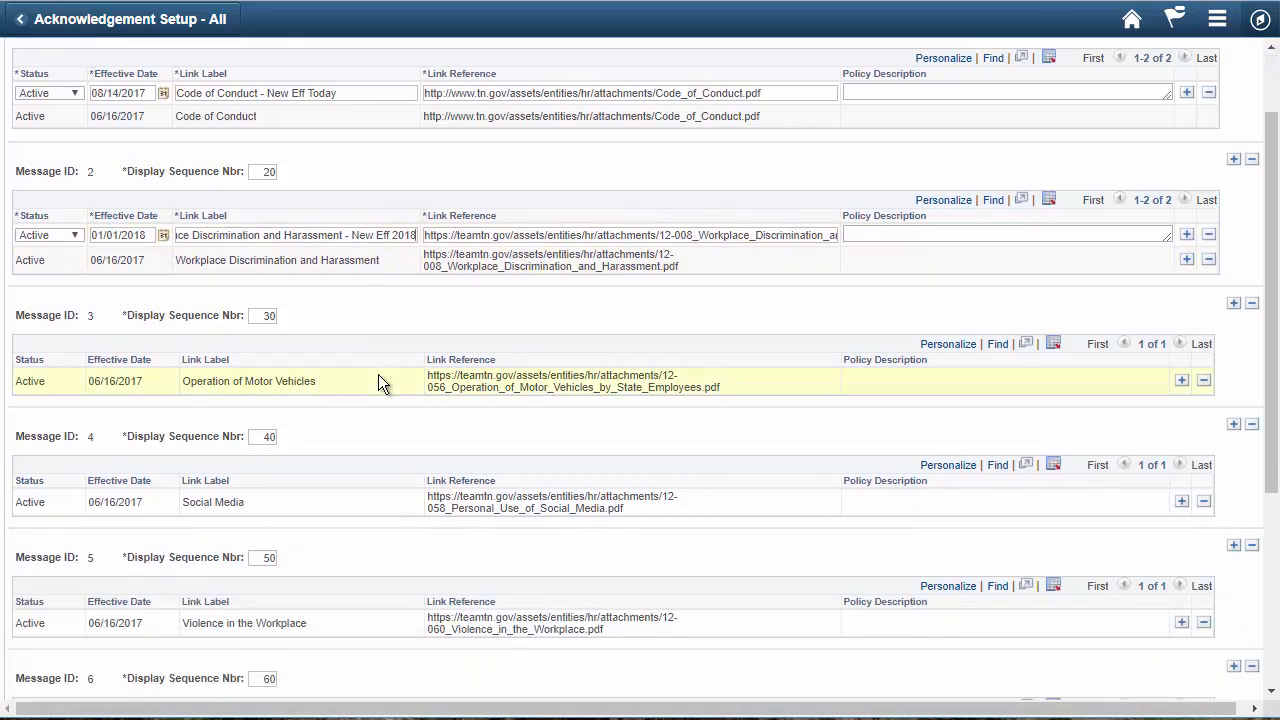
{"action": "scroll", "coordinate": [378, 374], "scroll_direction": "down", "scroll_amount": 1}
{"action": "scroll", "coordinate": [112, 390], "scroll_direction": "up", "scroll_amount": 1}
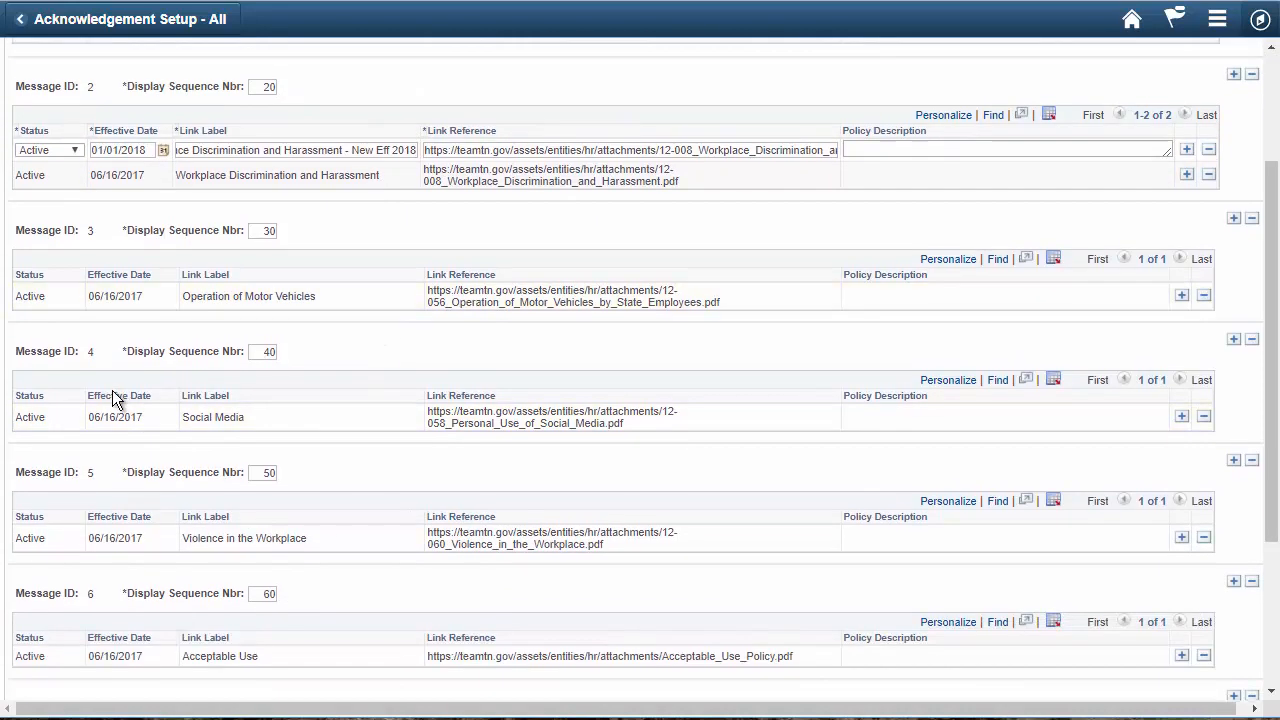
{"action": "scroll", "coordinate": [103, 445], "scroll_direction": "down", "scroll_amount": 1}
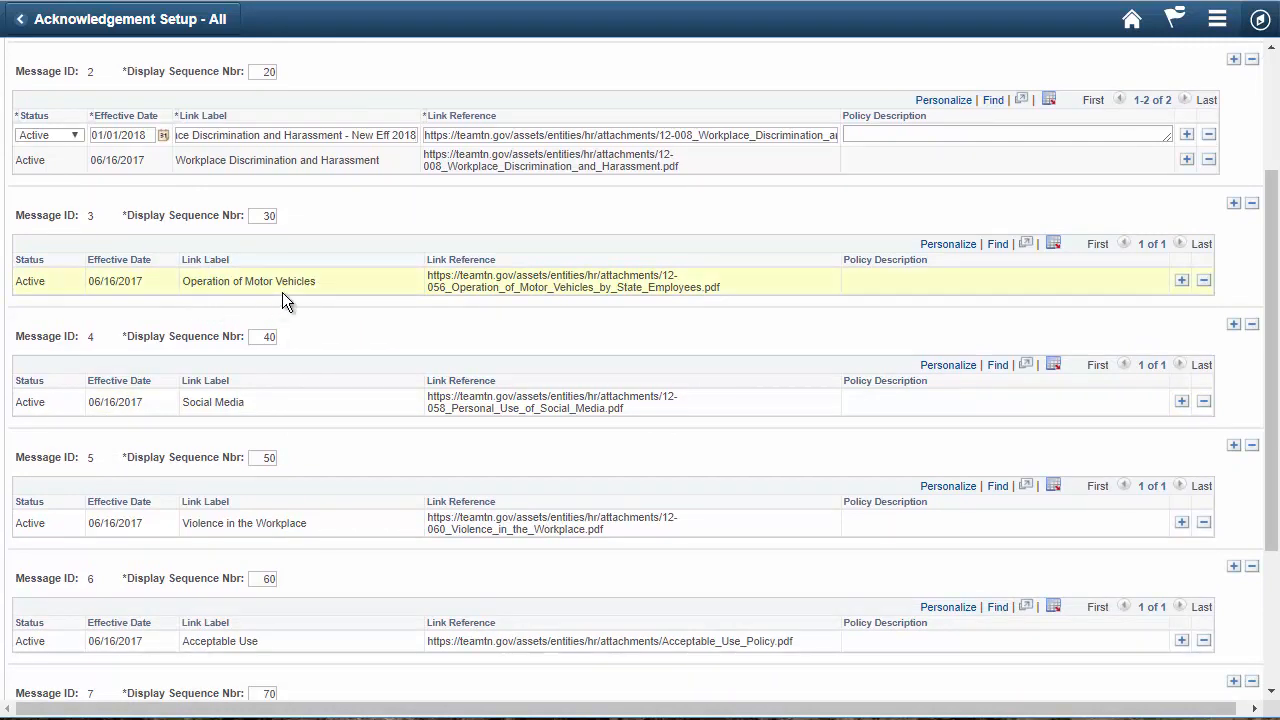
{"action": "left_click", "coordinate": [1184, 282]}
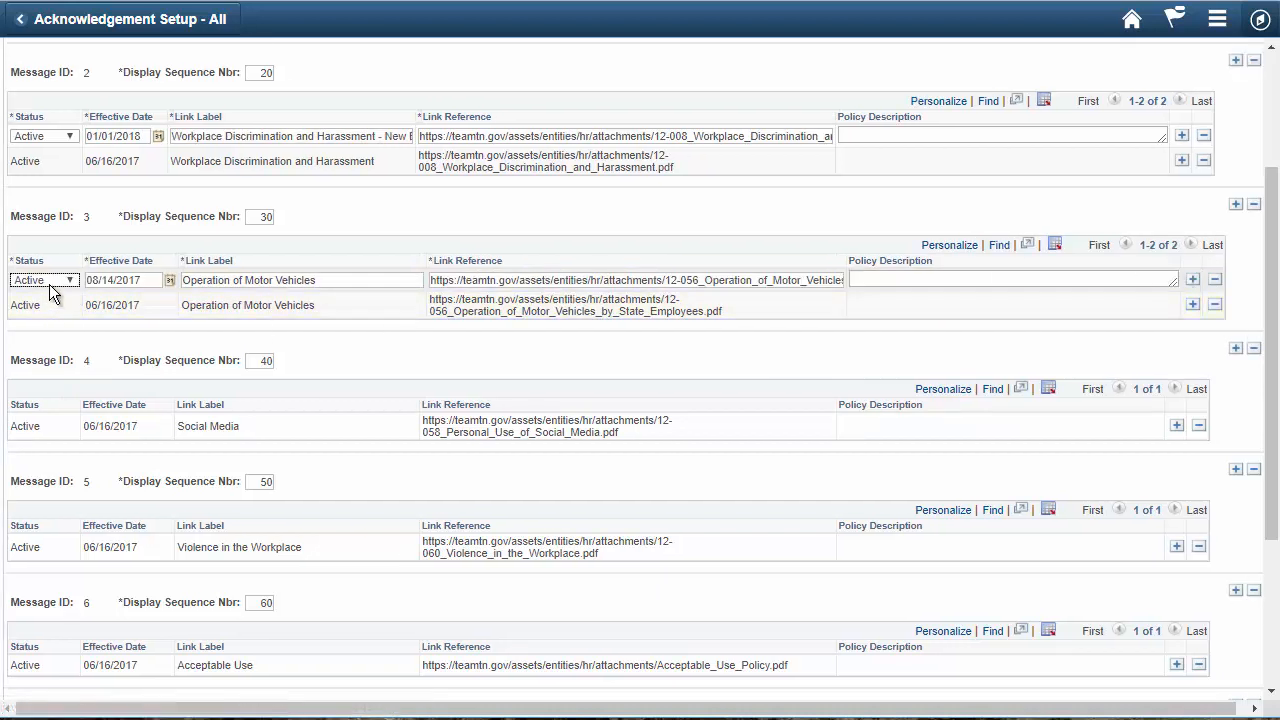
{"action": "left_click", "coordinate": [49, 285]}
{"action": "left_click", "coordinate": [47, 341]}
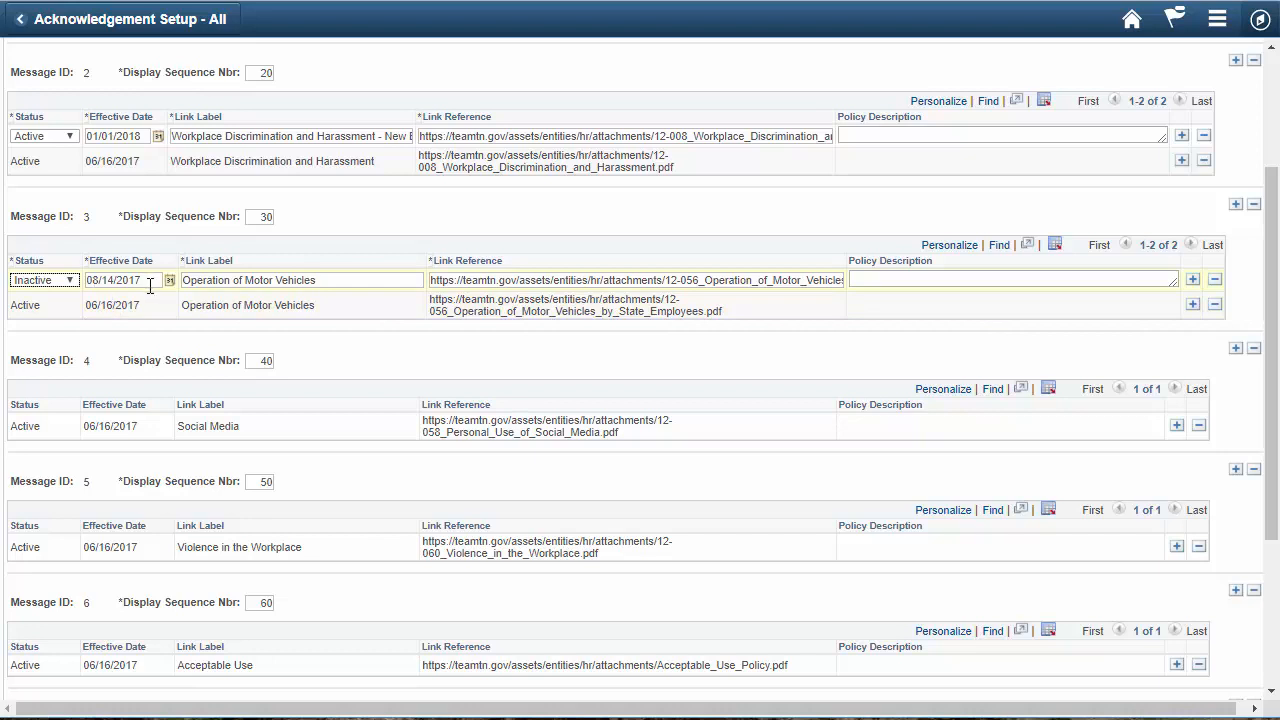
Save the acknowledgement setup and look through all the saved policy rows.
{"action": "scroll", "coordinate": [150, 287], "scroll_direction": "down", "scroll_amount": 5}
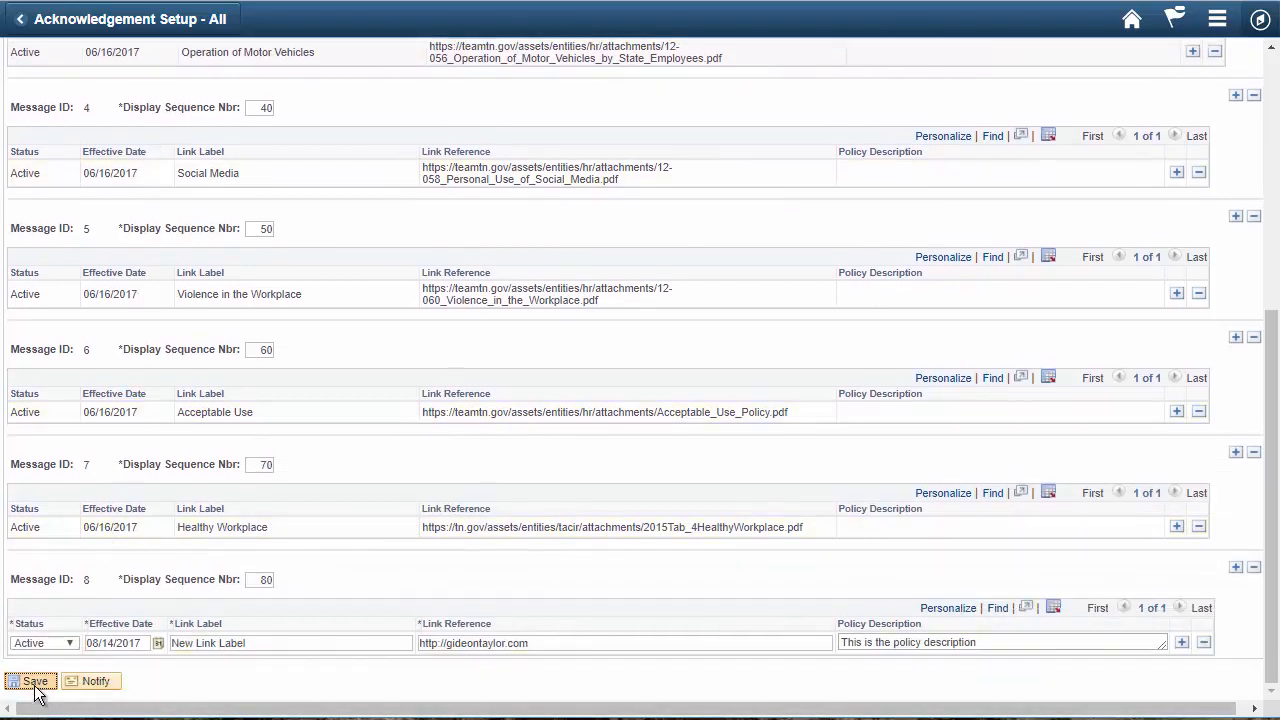
{"action": "left_click", "coordinate": [35, 683]}
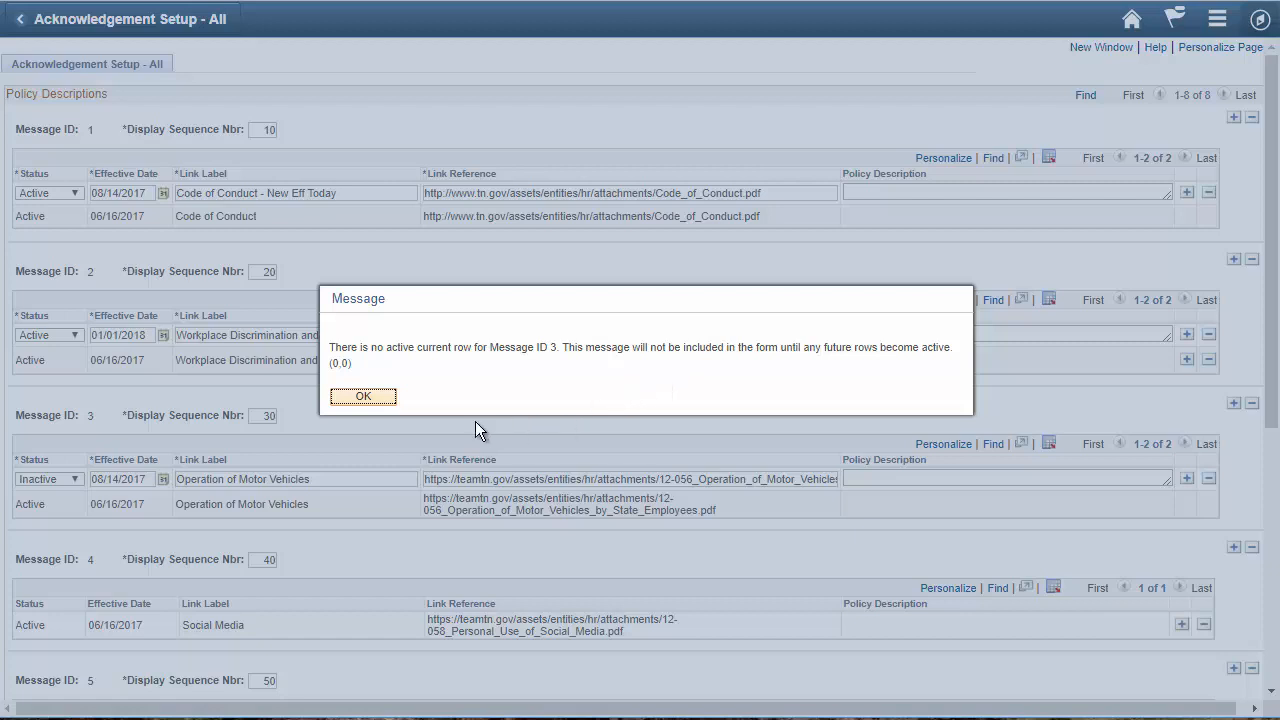
{"action": "left_click", "coordinate": [362, 397]}
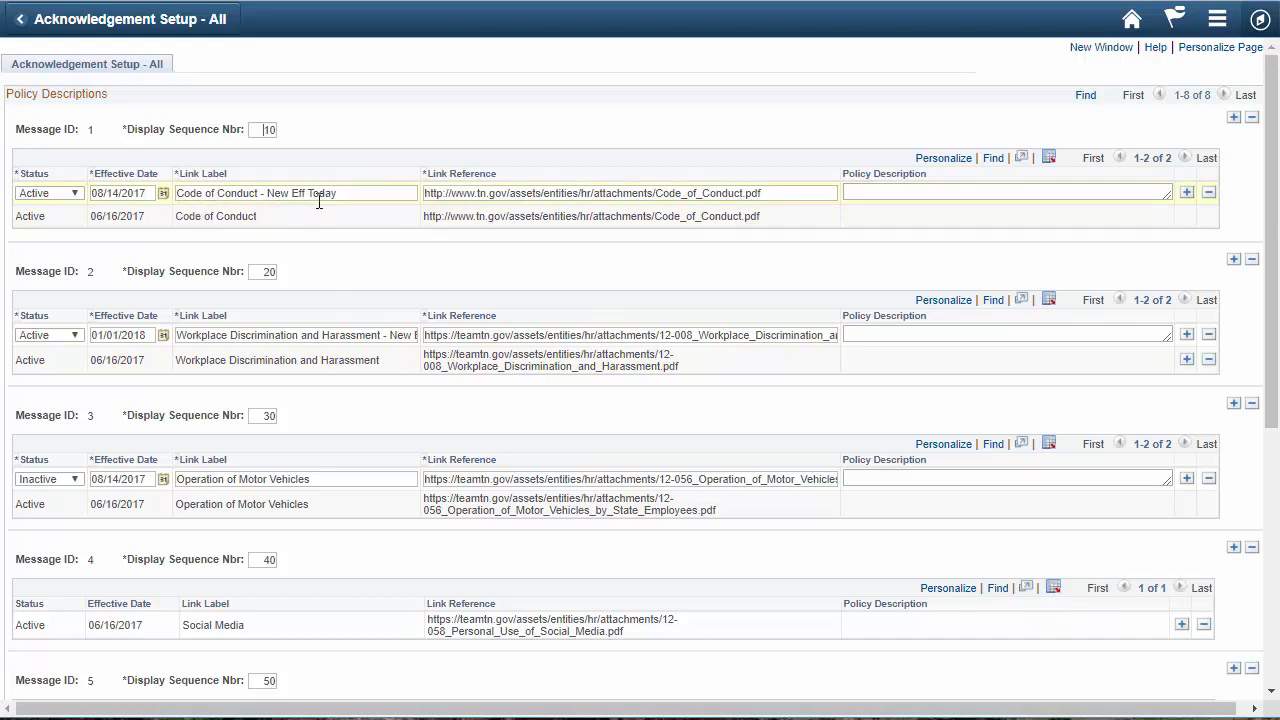
{"action": "scroll", "coordinate": [328, 220], "scroll_direction": "down", "scroll_amount": 1}
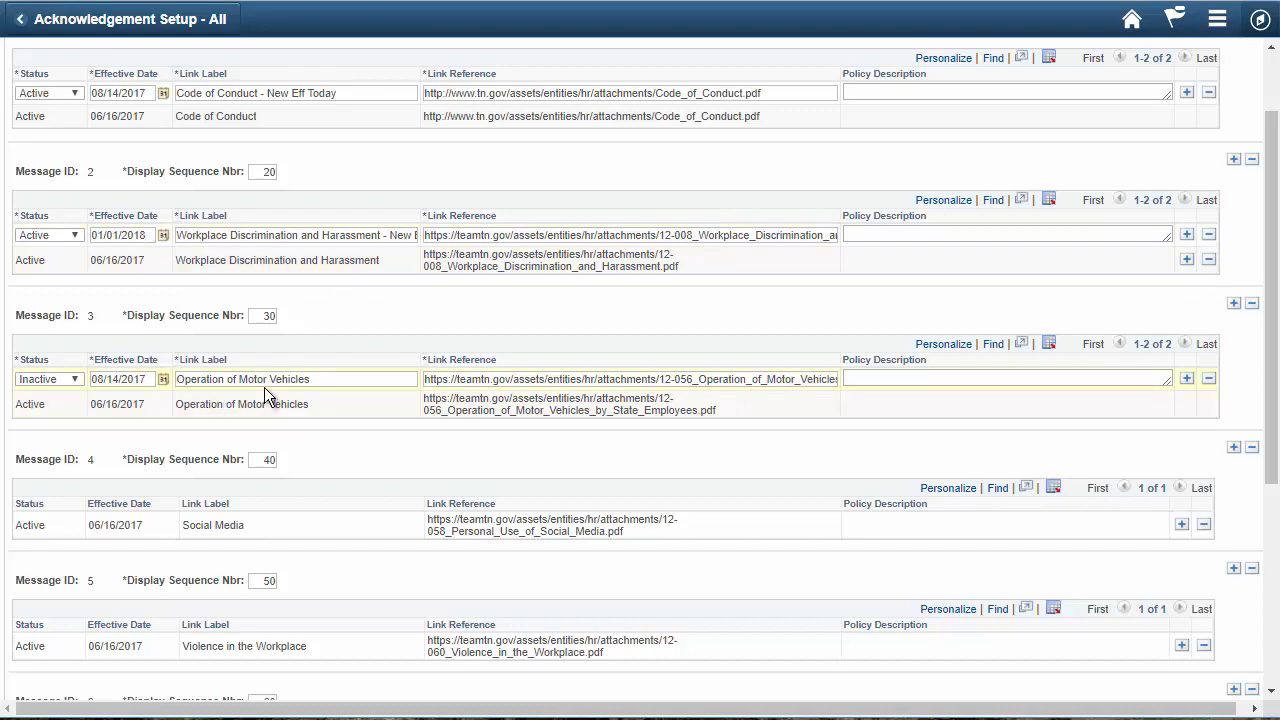
{"action": "scroll", "coordinate": [264, 387], "scroll_direction": "down", "scroll_amount": 1}
{"action": "scroll", "coordinate": [263, 415], "scroll_direction": "down", "scroll_amount": 1}
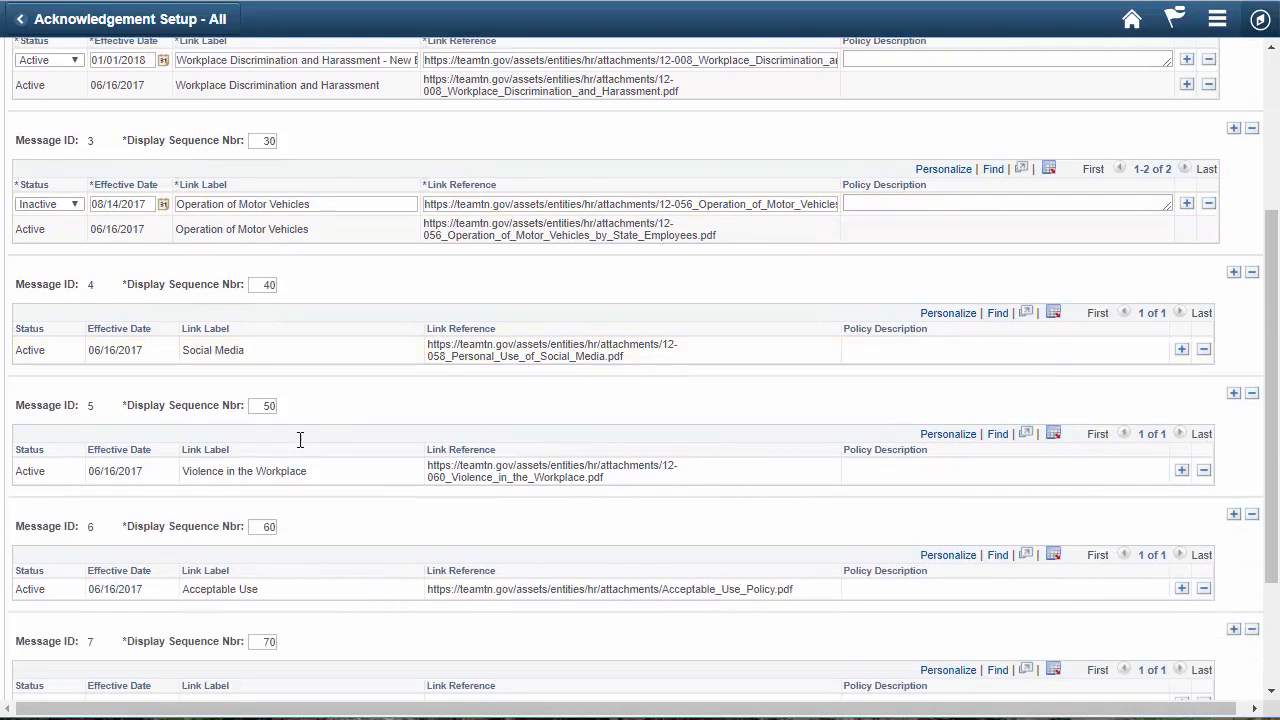
{"action": "scroll", "coordinate": [309, 456], "scroll_direction": "down", "scroll_amount": 1}
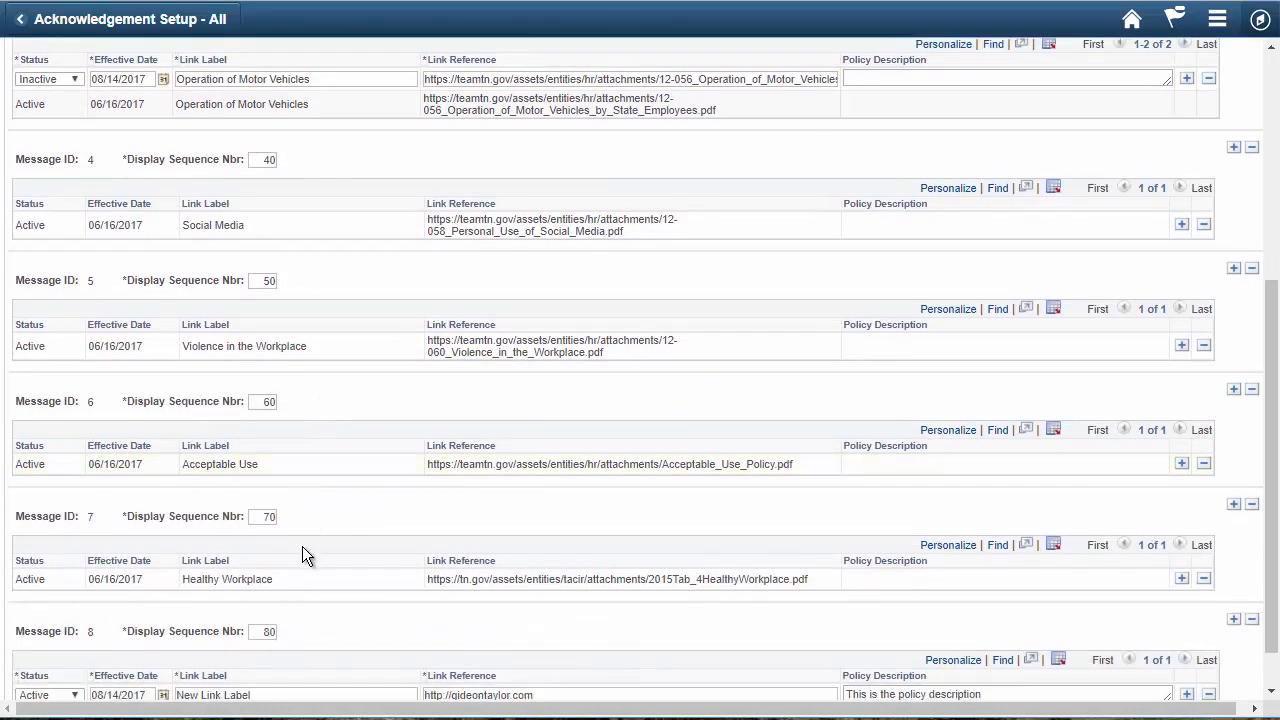
{"action": "scroll", "coordinate": [305, 574], "scroll_direction": "down", "scroll_amount": 1}
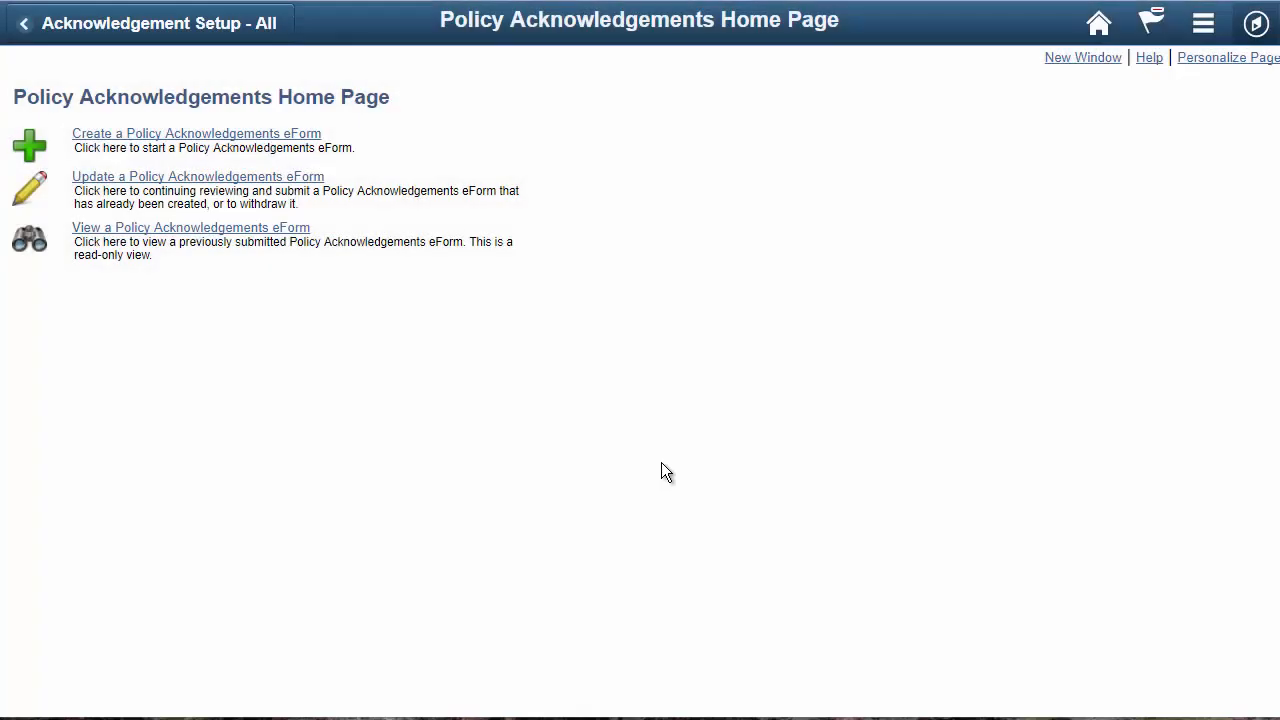
Start a new Policy Acknowledgements eForm, open its New Link Label policy for review and return to the form.
{"action": "left_click", "coordinate": [160, 140]}
{"action": "scroll", "coordinate": [529, 291], "scroll_direction": "down", "scroll_amount": 2}
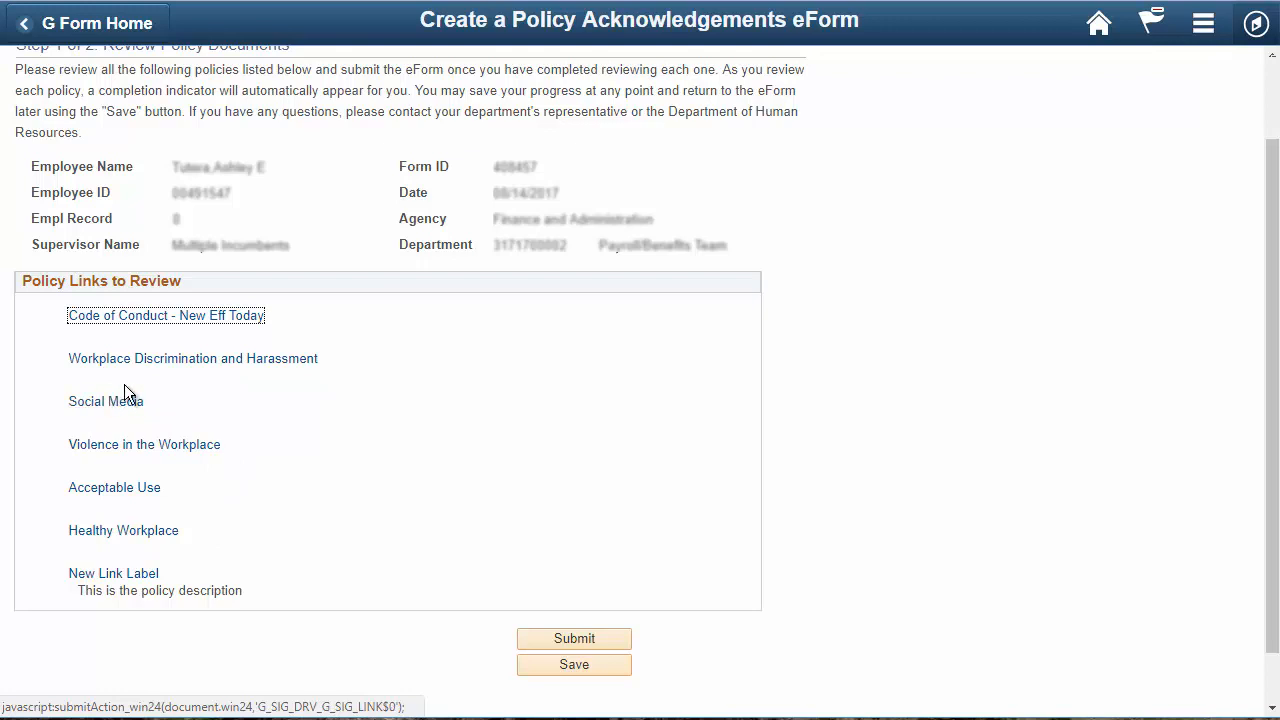
{"action": "left_click", "coordinate": [138, 576]}
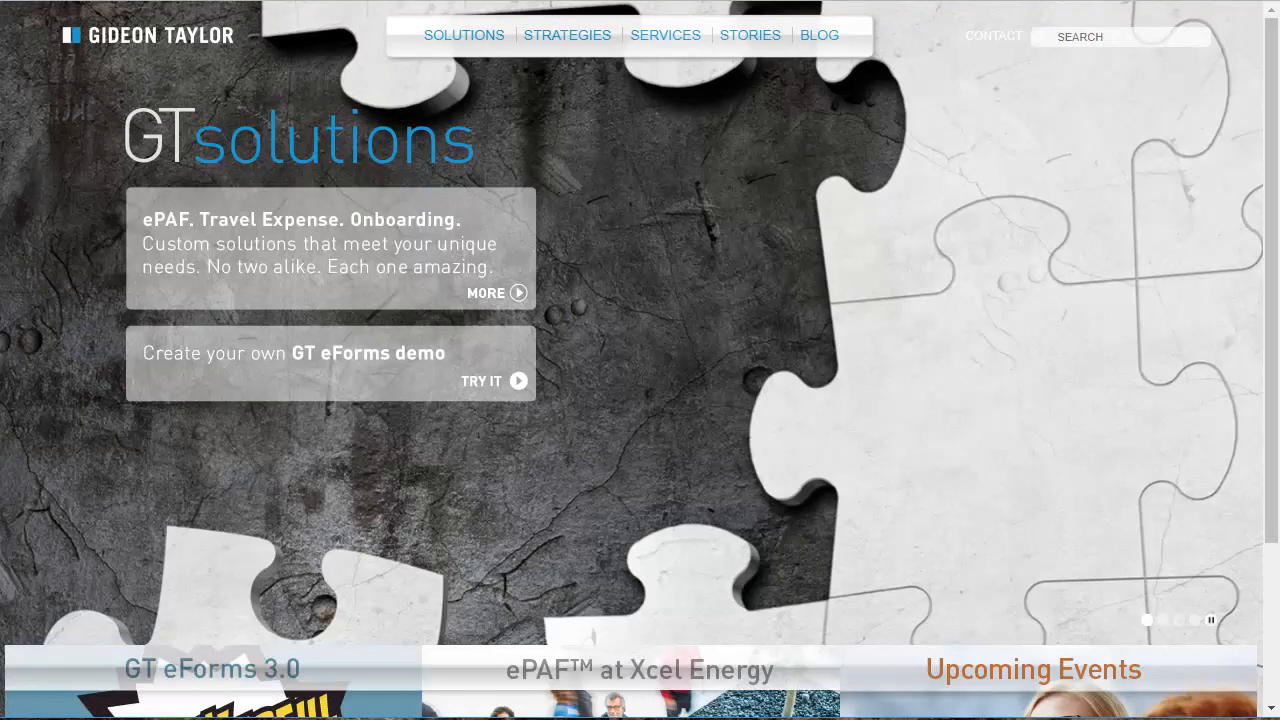
{"action": "key", "text": "alt+Tab"}
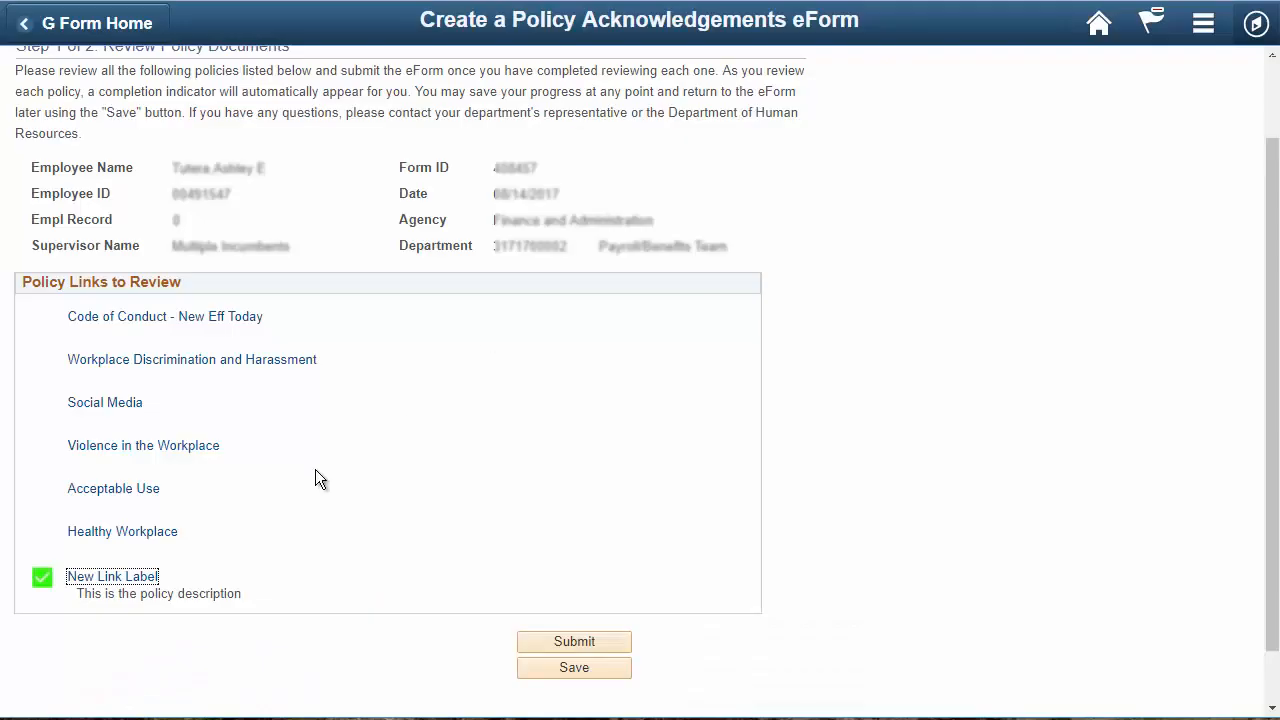
Save the partly reviewed Policy Acknowledgements eForm without submitting it and close the form.
{"action": "scroll", "coordinate": [318, 468], "scroll_direction": "down", "scroll_amount": 1}
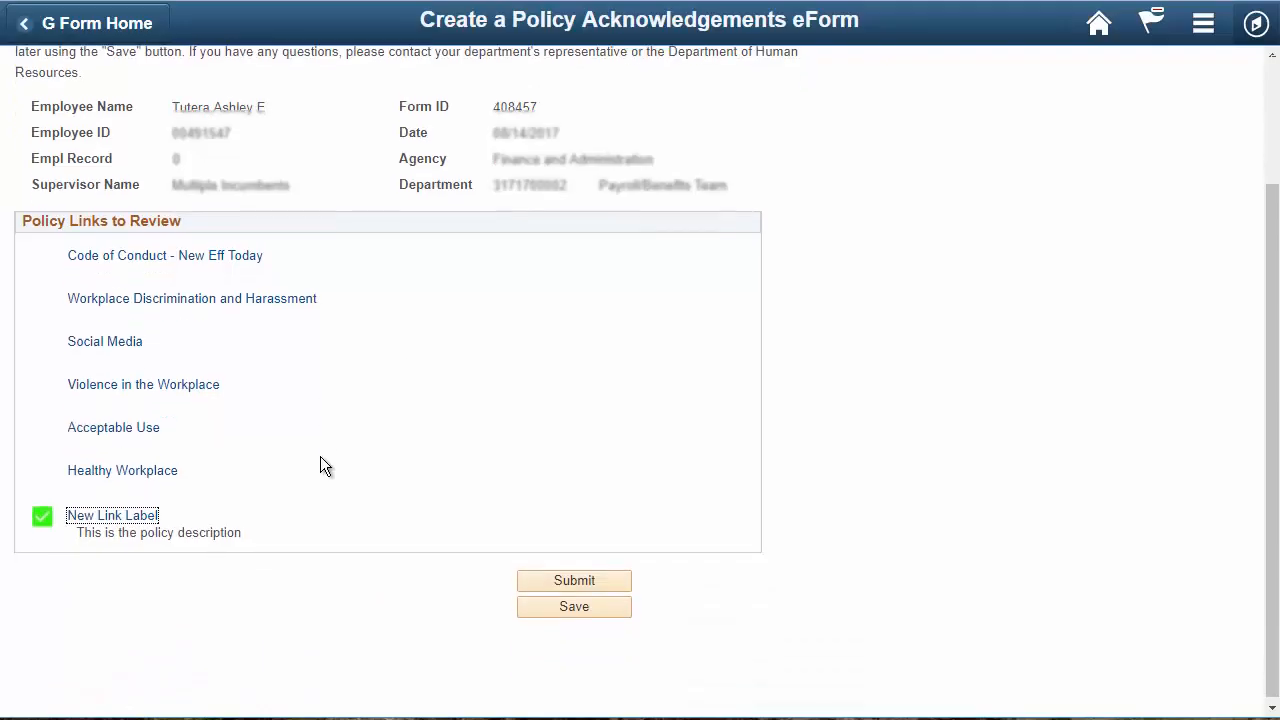
{"action": "left_click", "coordinate": [590, 610]}
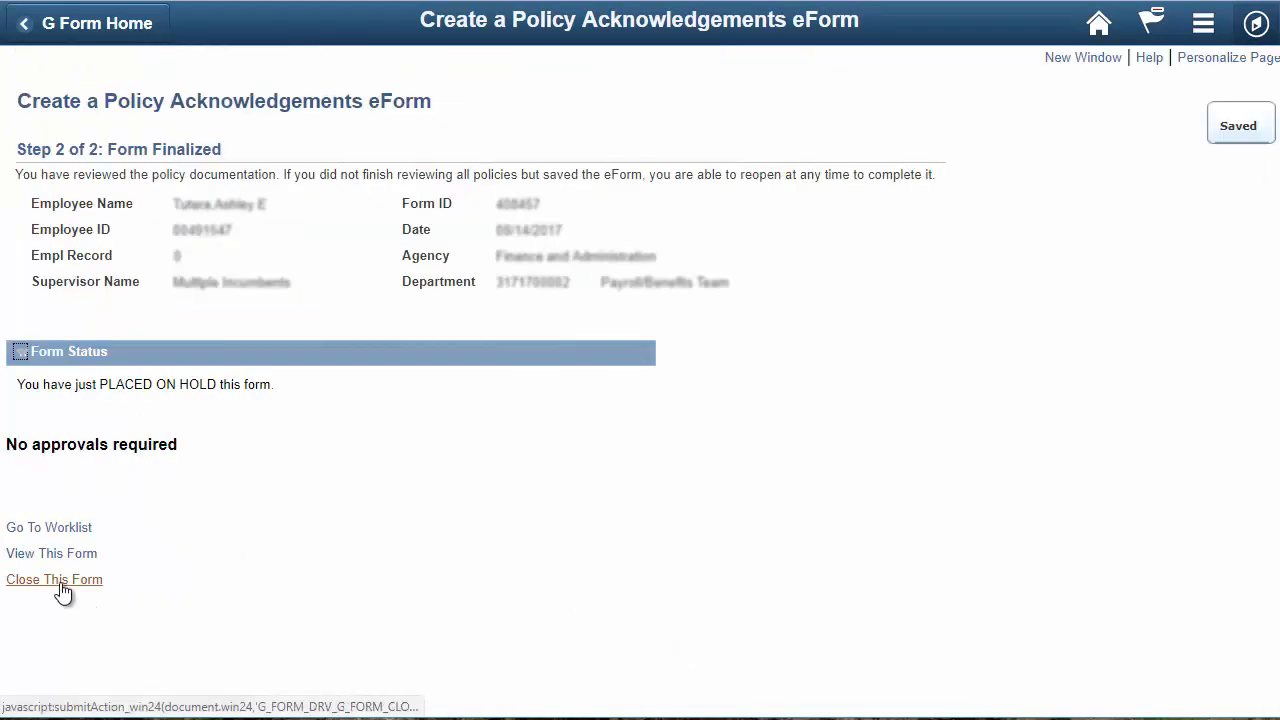
{"action": "left_click", "coordinate": [60, 581]}
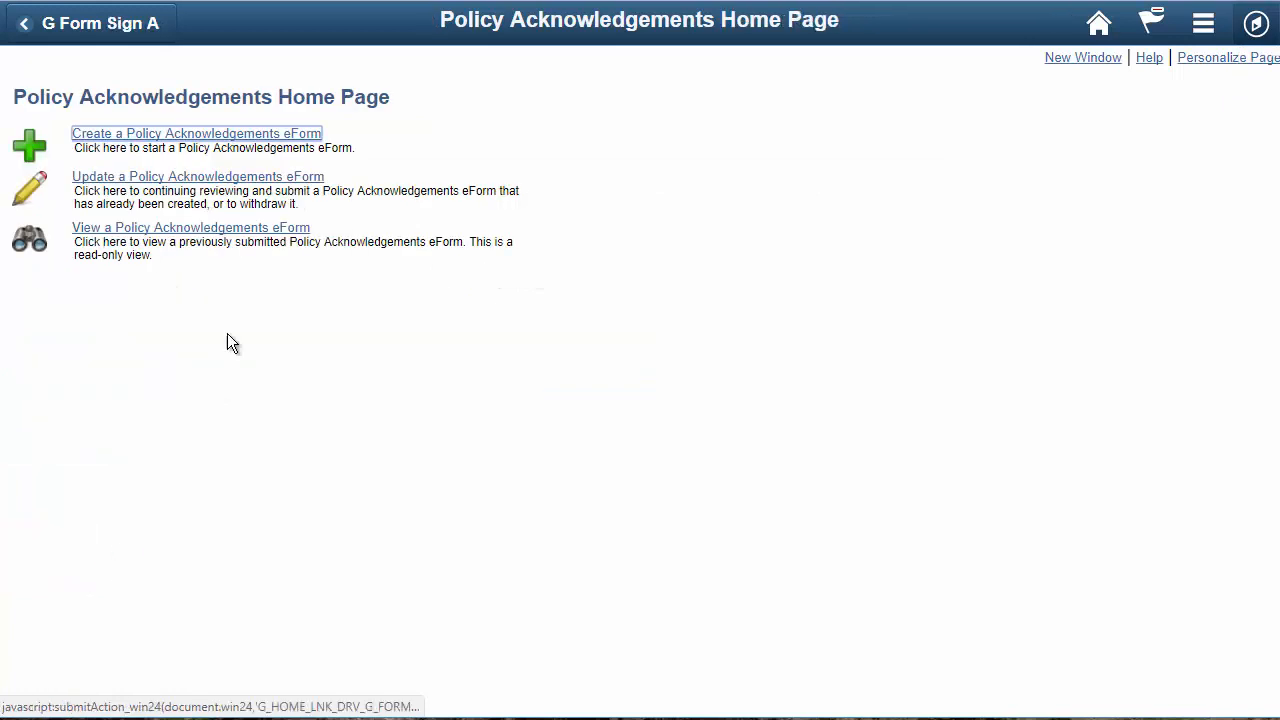
Search for Policy Acknowledgements eForms originated from 8/7/2017 onward and open the executed one to examine its policy links.
{"action": "left_click", "coordinate": [212, 230]}
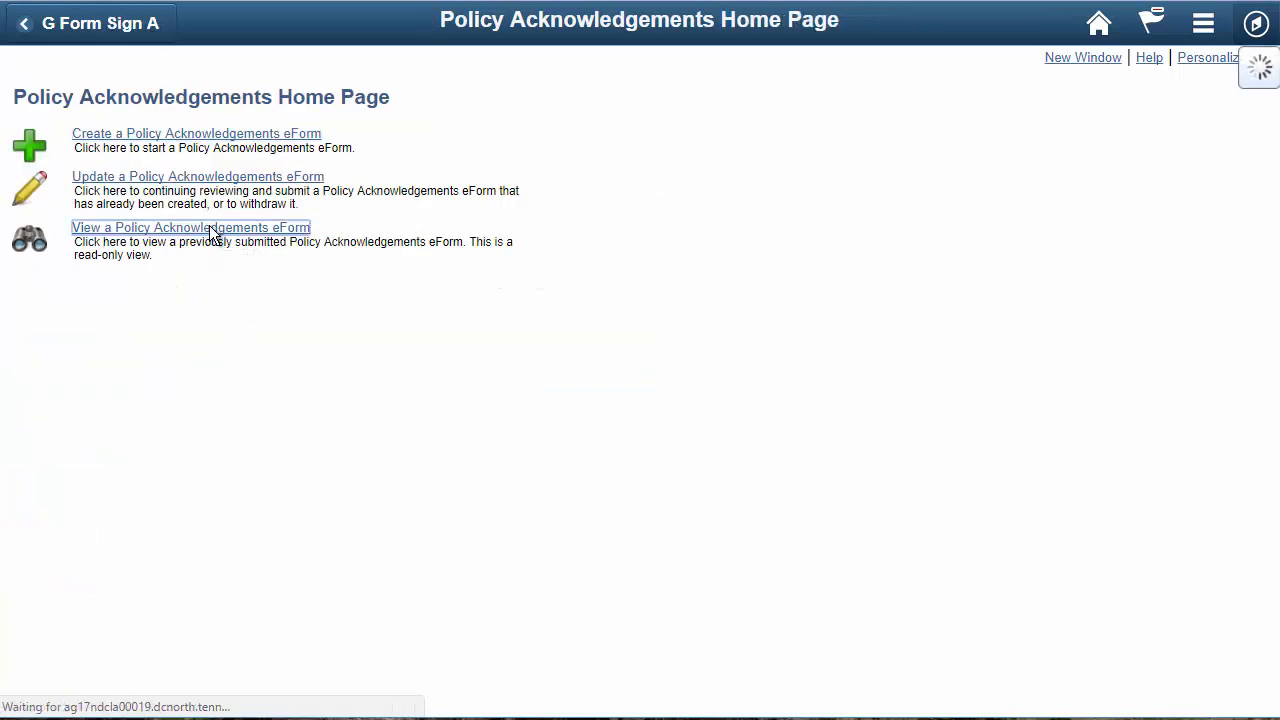
{"action": "left_click_drag", "start_coordinate": [310, 411], "coordinate": [181, 417]}
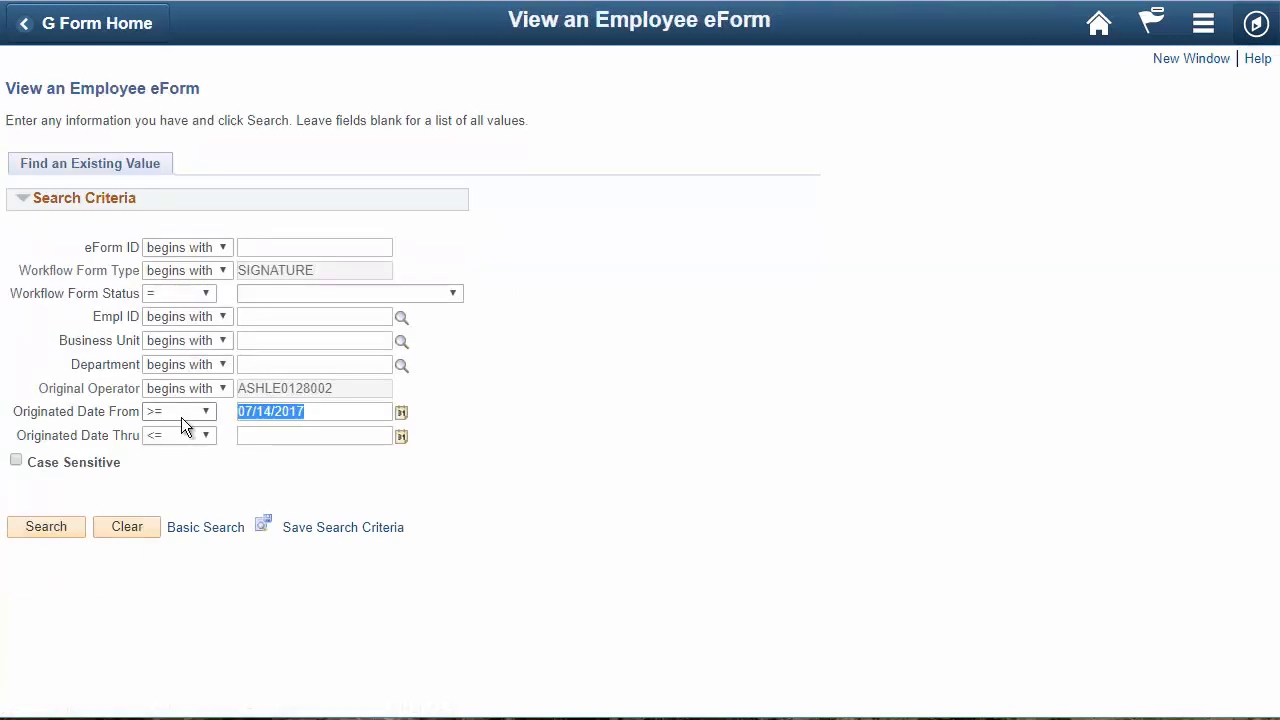
{"action": "type", "text": "8/7/2017"}
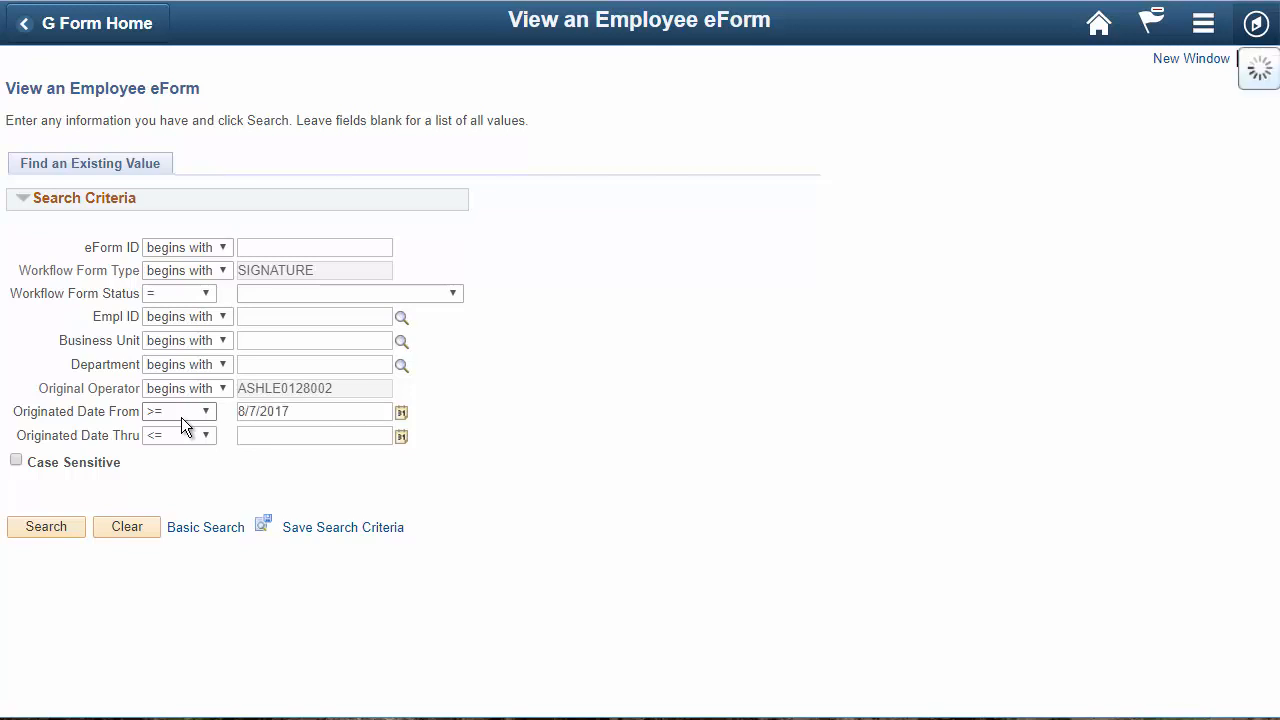
{"action": "left_click", "coordinate": [46, 529]}
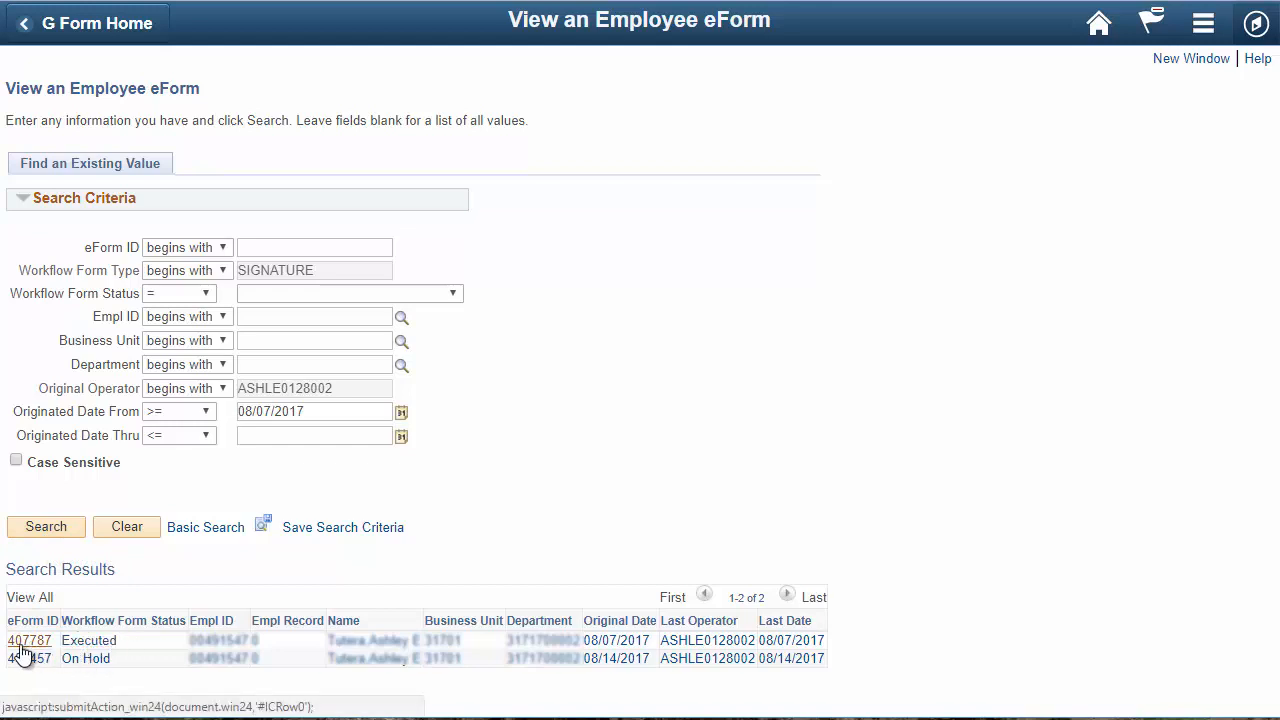
{"action": "left_click", "coordinate": [22, 645]}
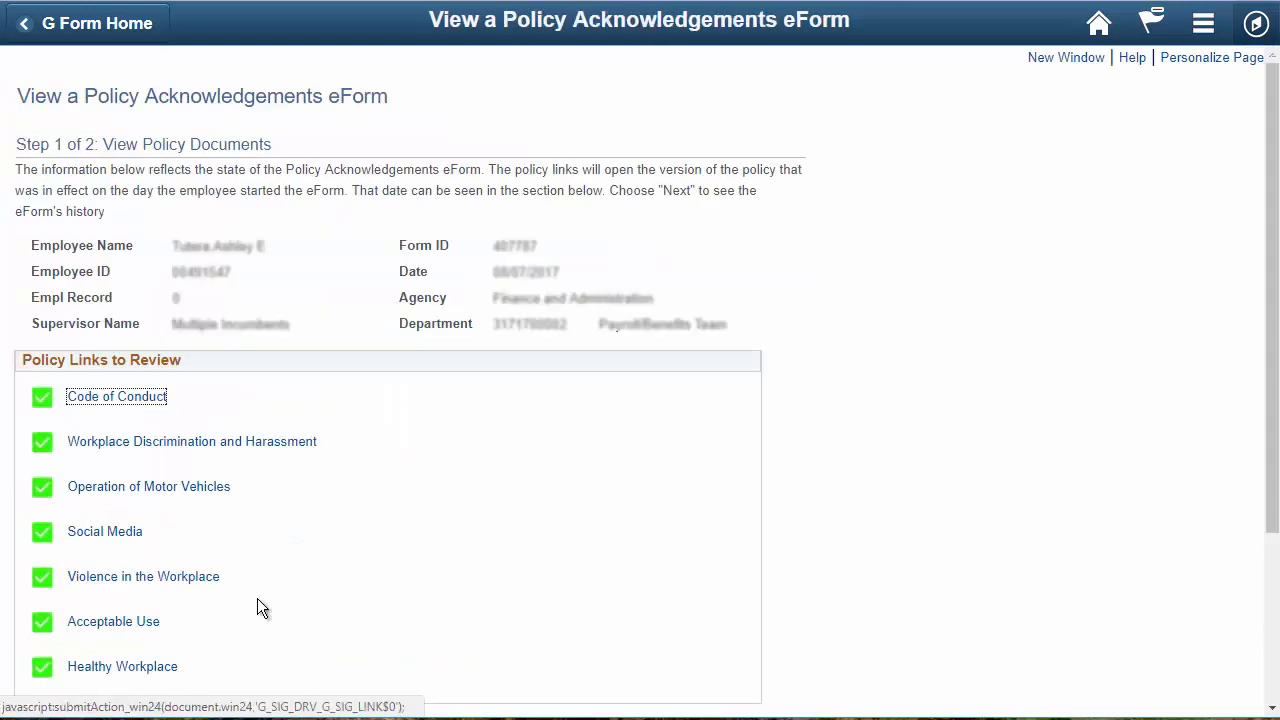
{"action": "scroll", "coordinate": [678, 464], "scroll_direction": "down", "scroll_amount": 1}
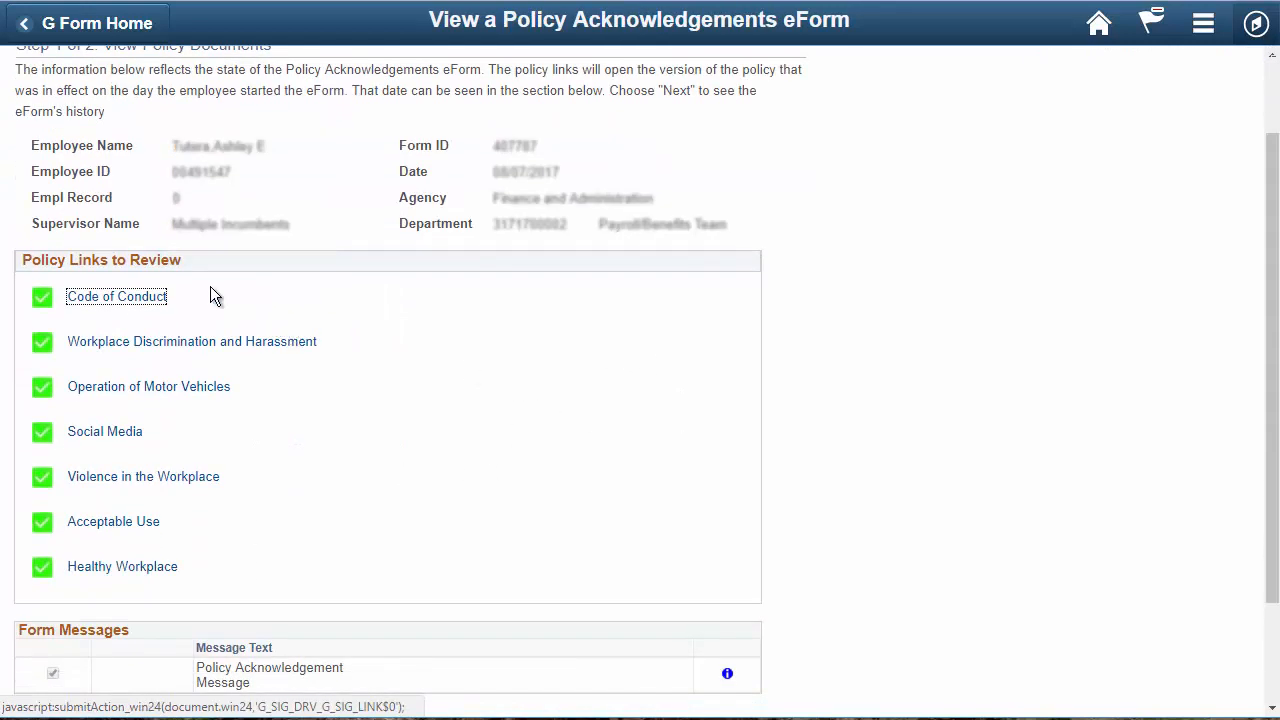